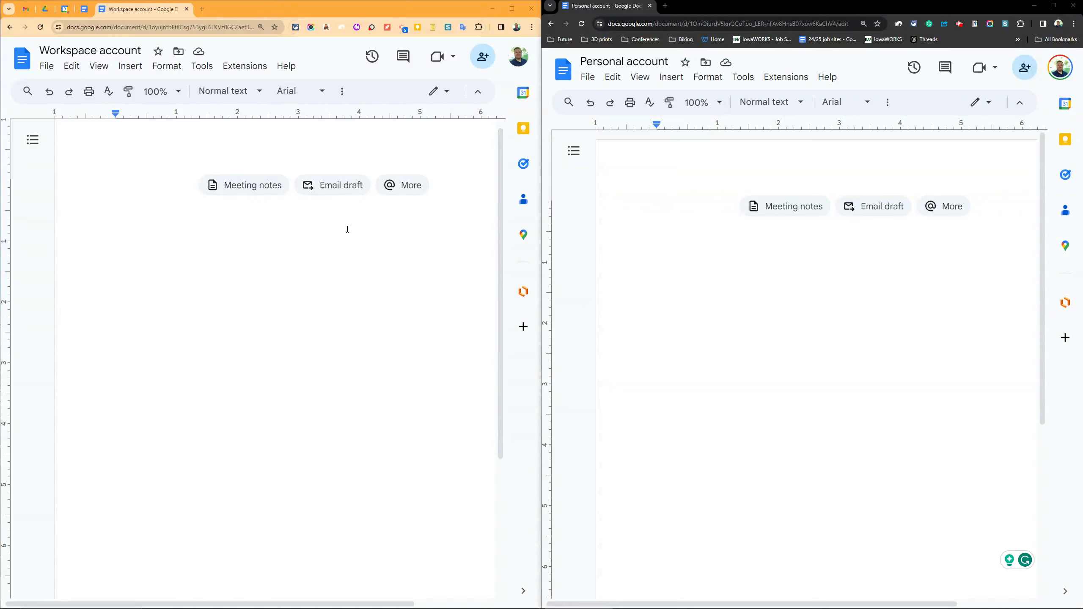
Undo an inserted meeting notes template, then list the Workspace document's smart chips through Placeholder chips
click(246, 185)
key(ctrl+z)
click(139, 73)
click(139, 73)
mouse_move(183, 216)
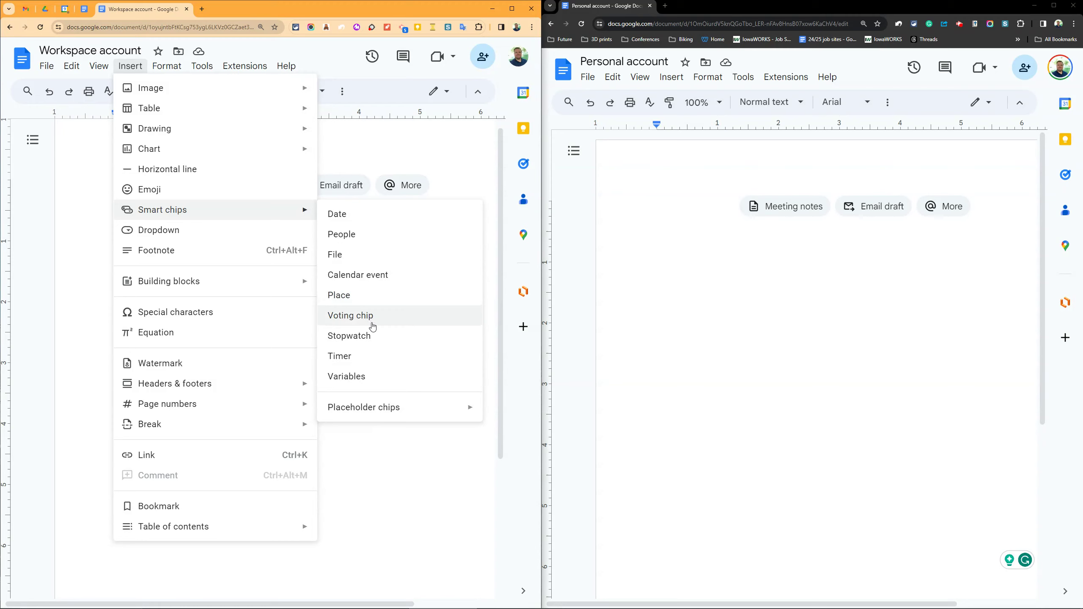
mouse_move(419, 409)
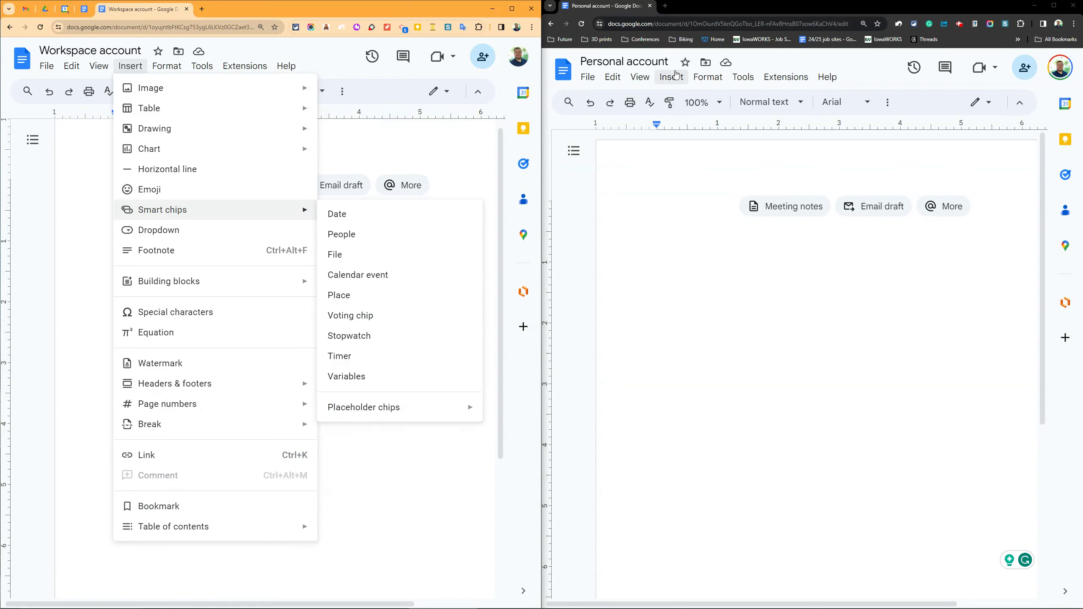
Show the Personal account's shorter smart chip list, including its Placeholder chips
click(675, 86)
mouse_move(793, 223)
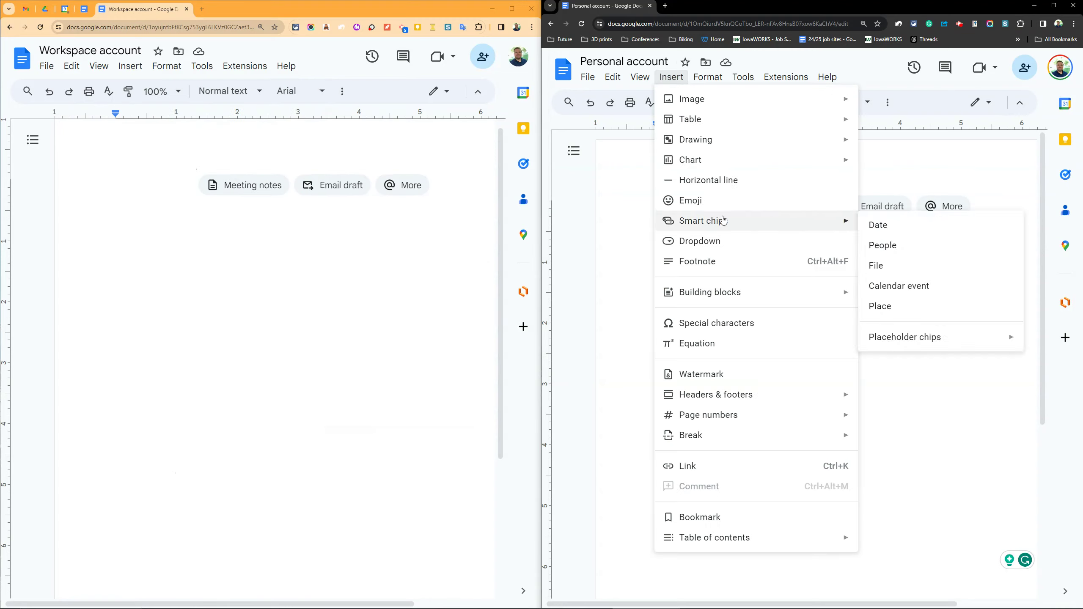
mouse_move(945, 347)
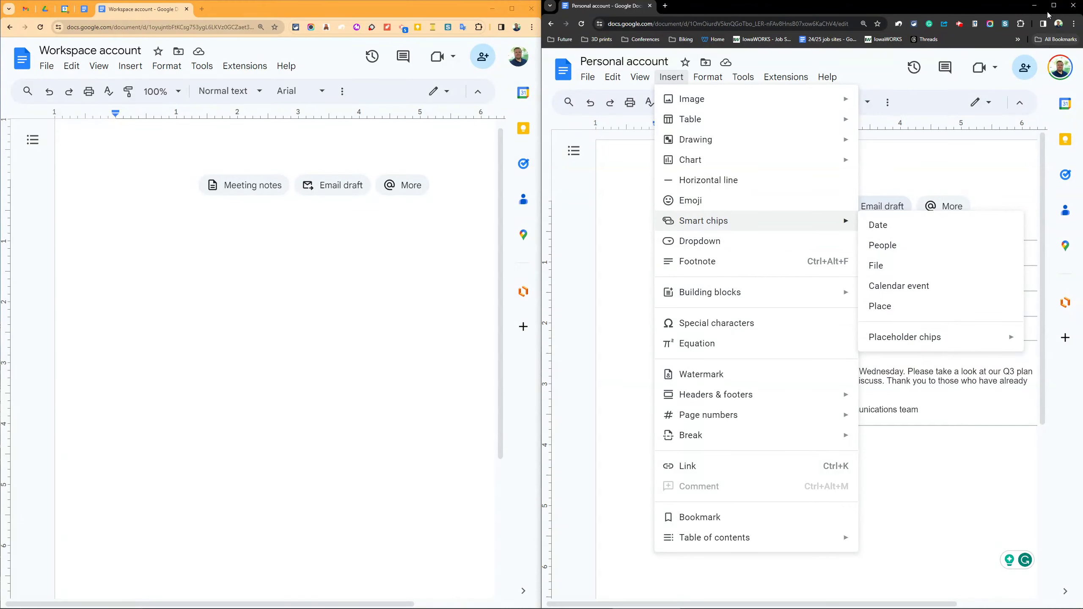
click(513, 10)
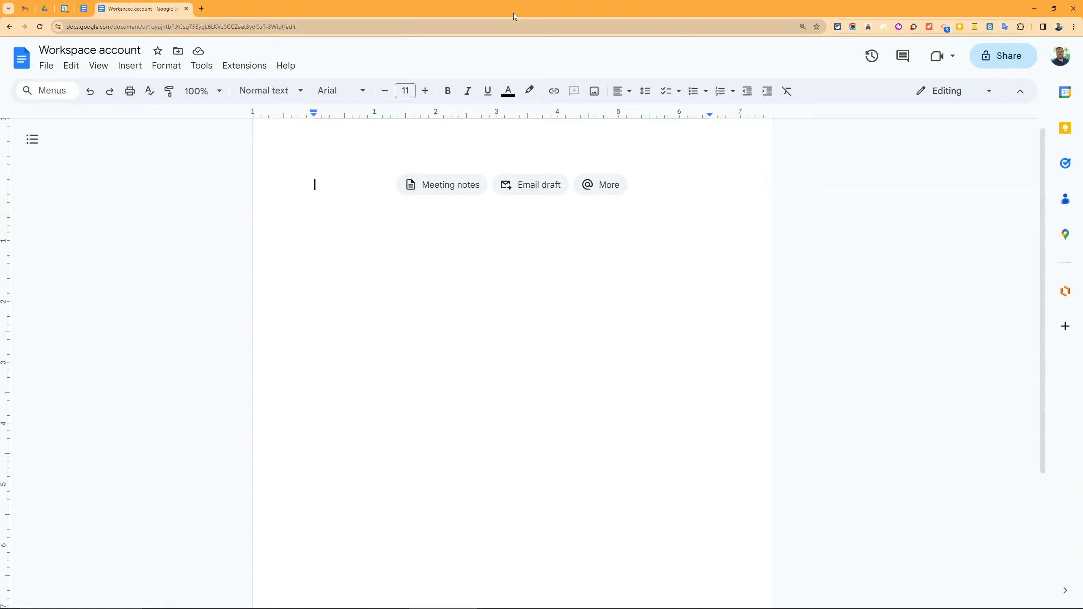
click(129, 66)
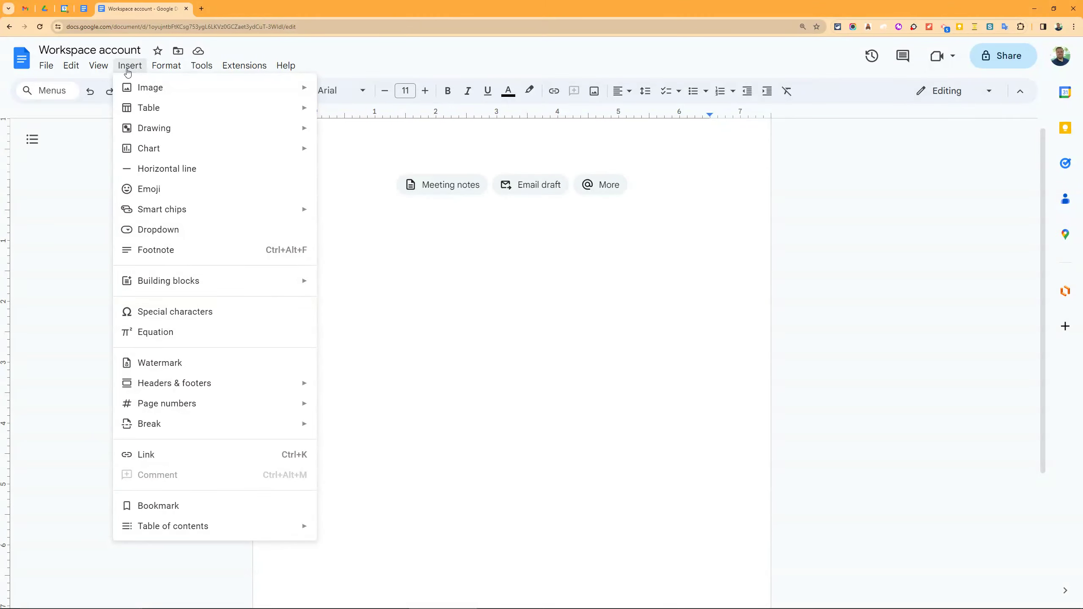
mouse_move(203, 215)
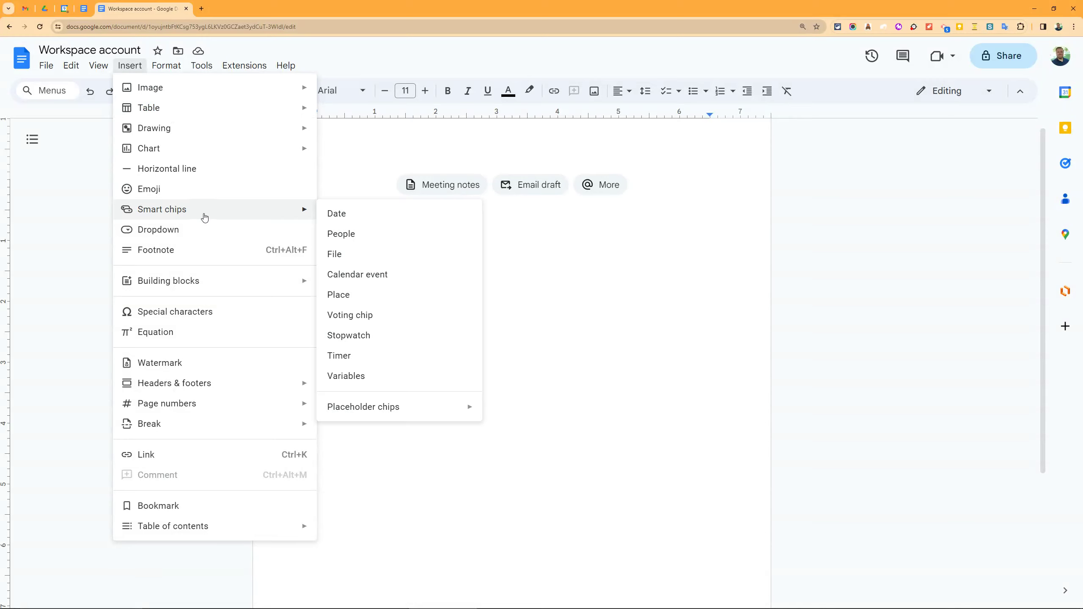
click(347, 225)
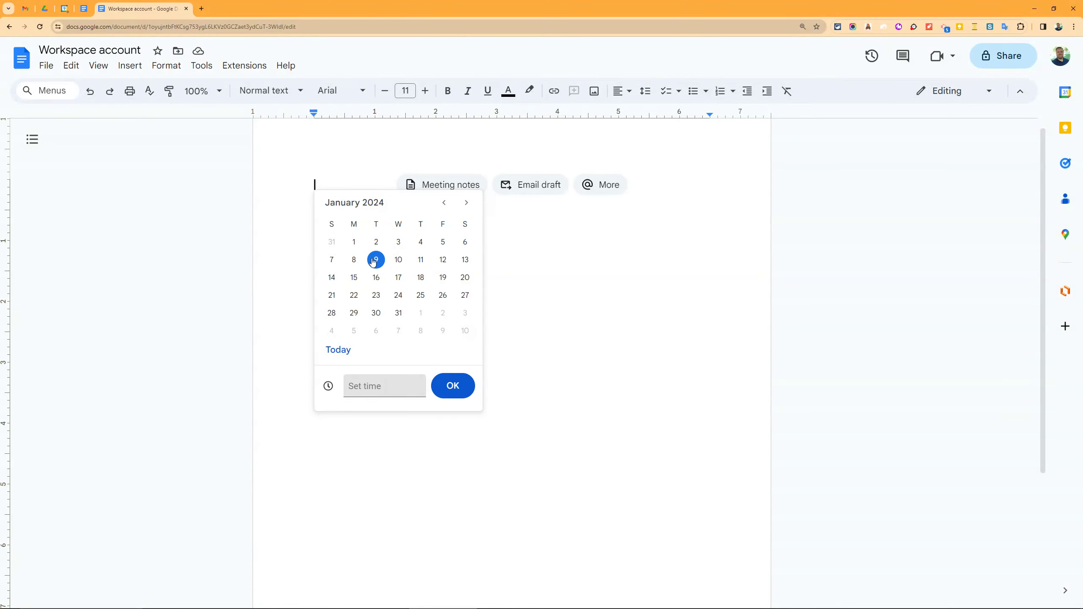
click(452, 387)
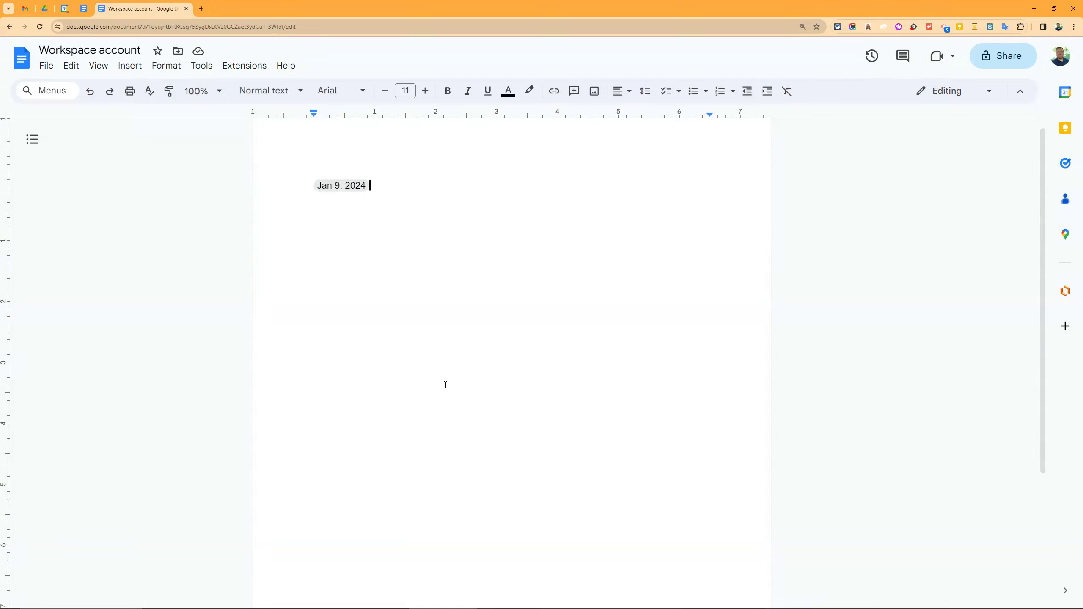
click(342, 187)
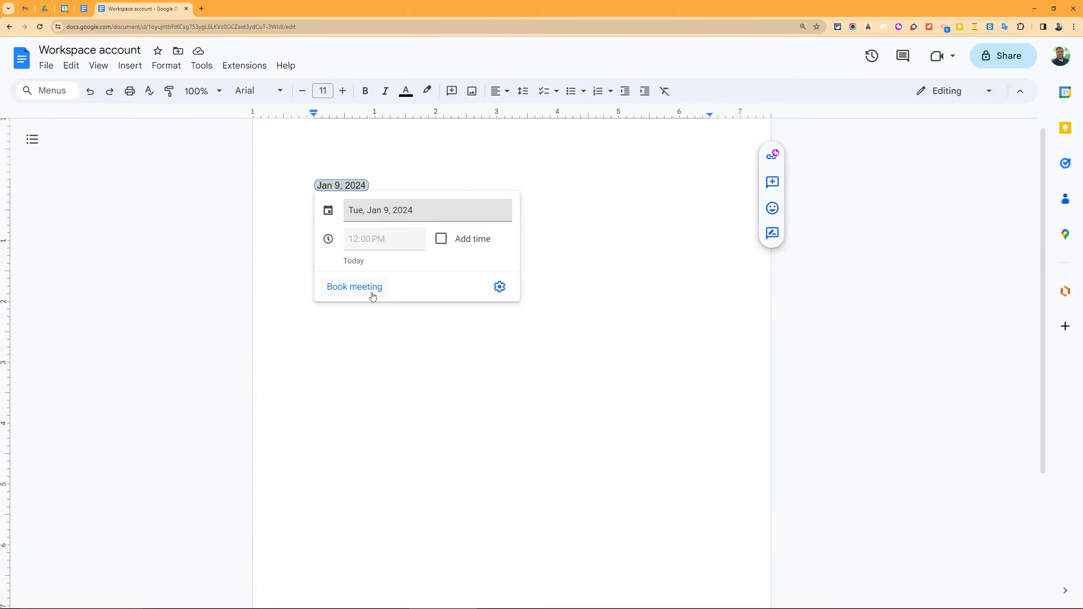
click(500, 291)
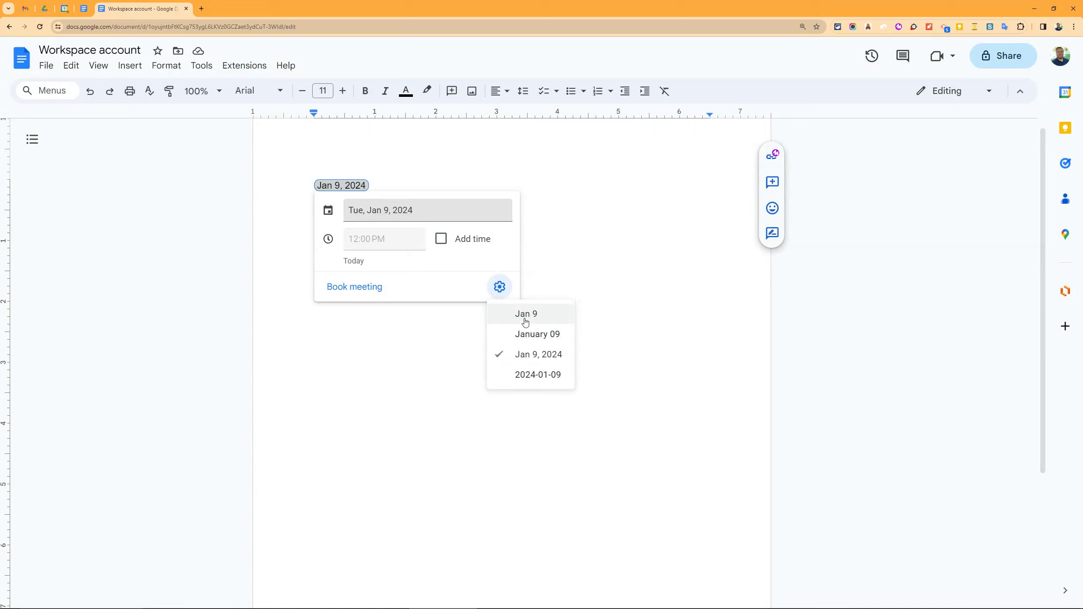
click(542, 259)
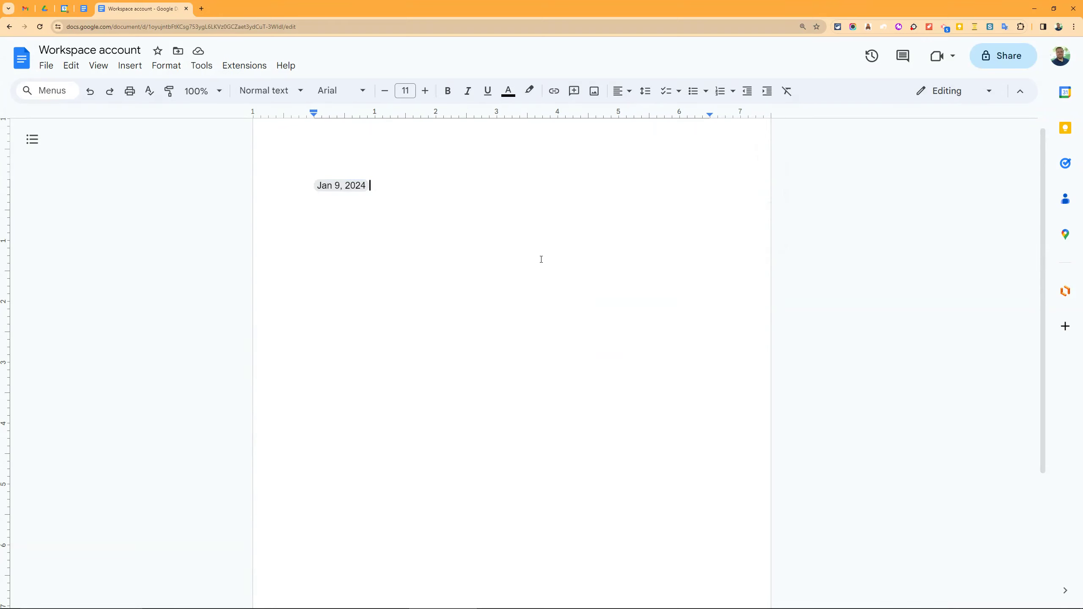
key(BackSpace)
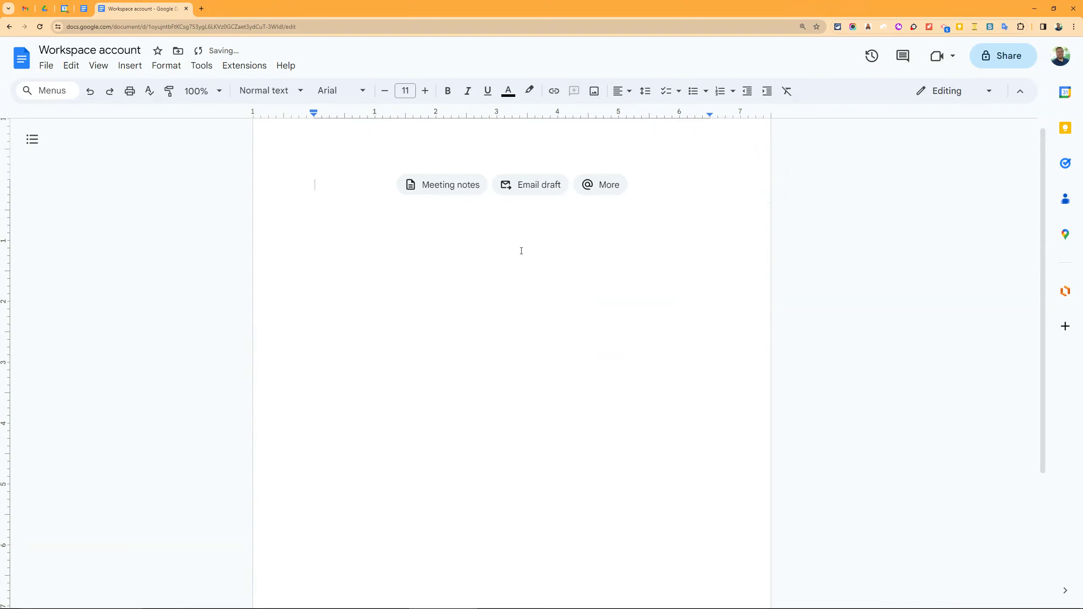
click(129, 66)
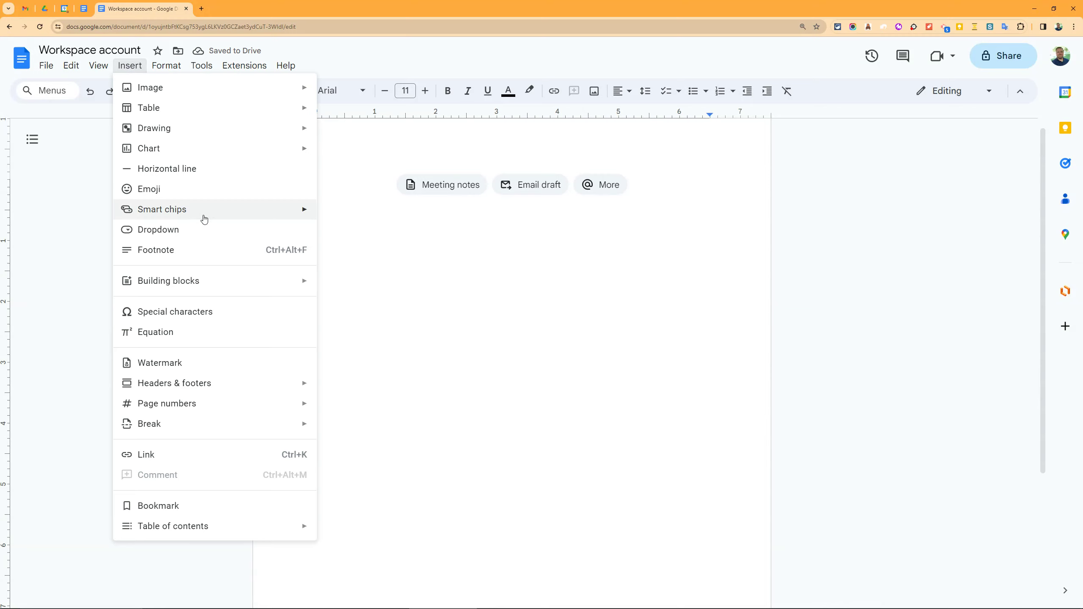
mouse_move(204, 210)
click(541, 245)
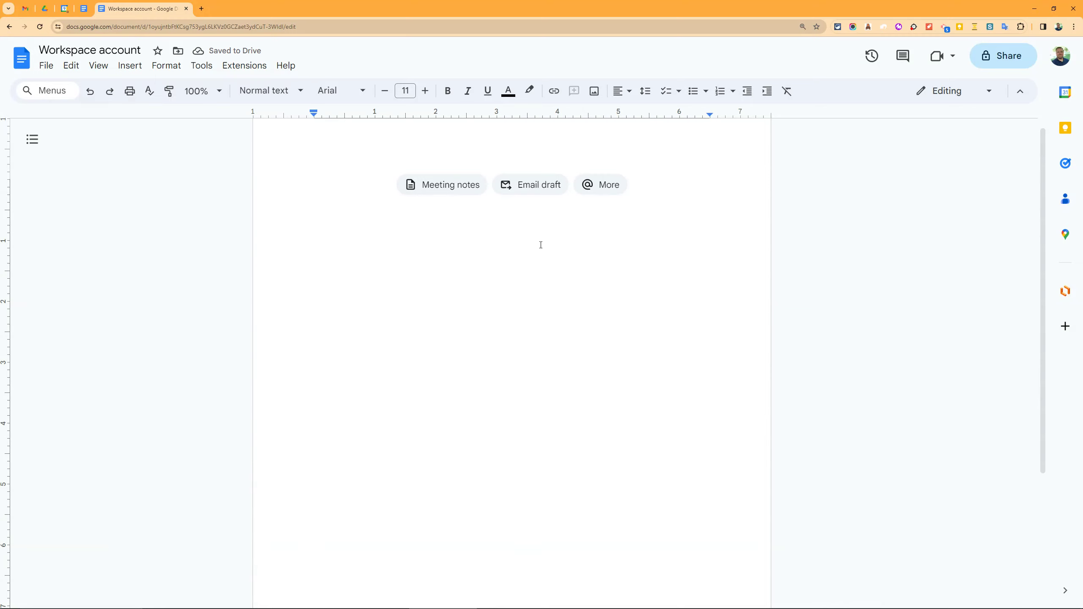
text(@)
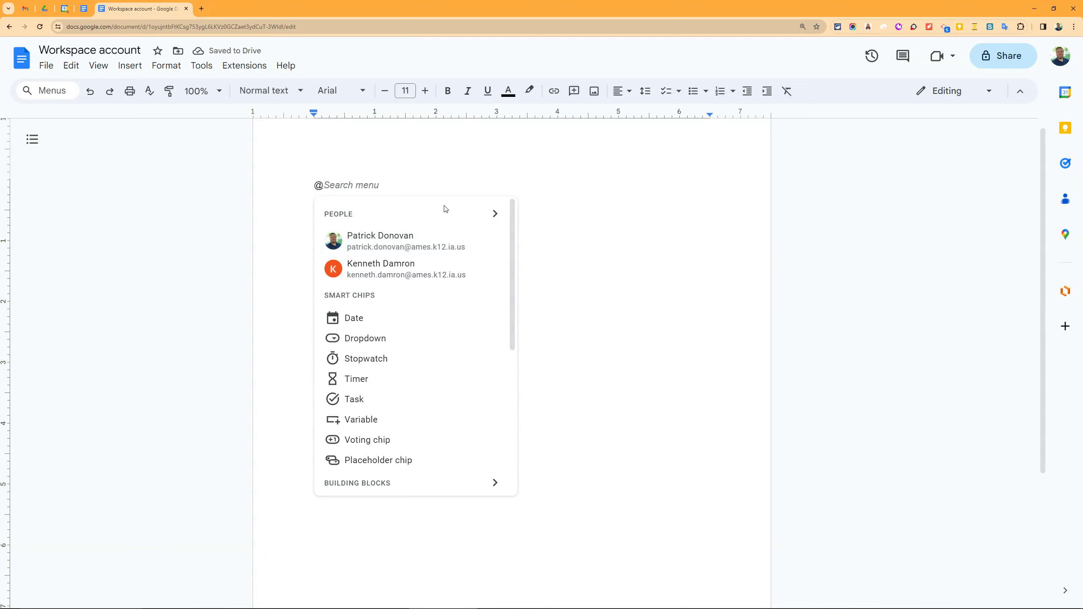
scroll(434, 260, down, 2)
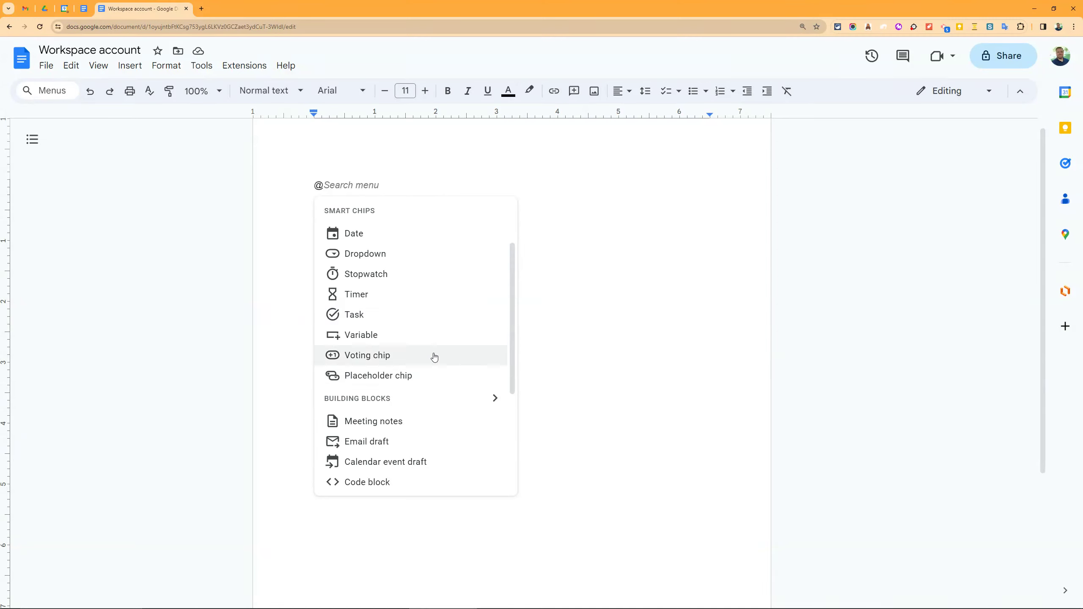
scroll(426, 267, down, 3)
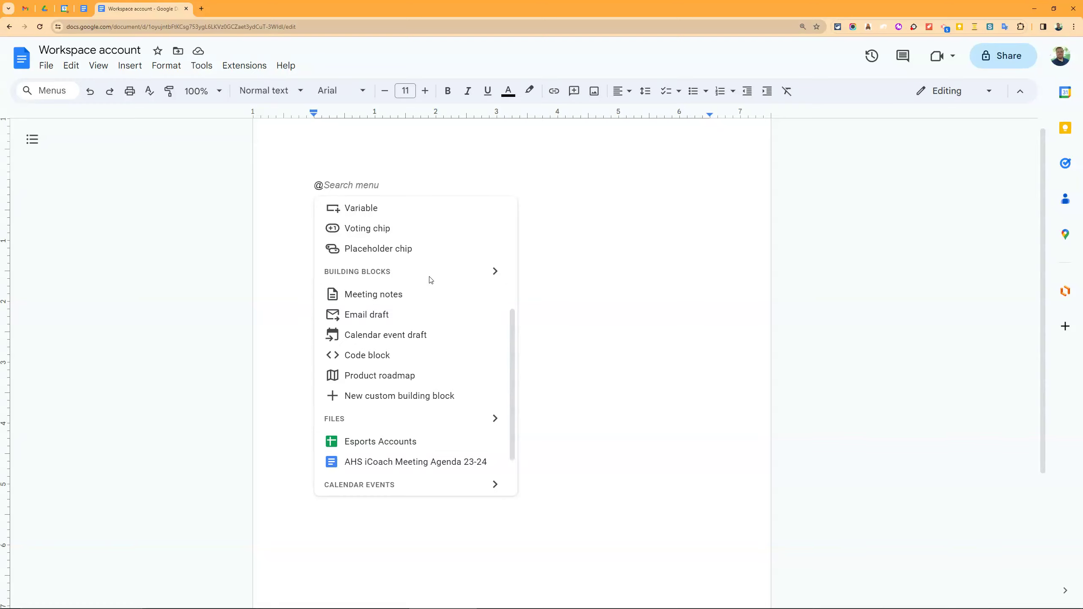
click(424, 301)
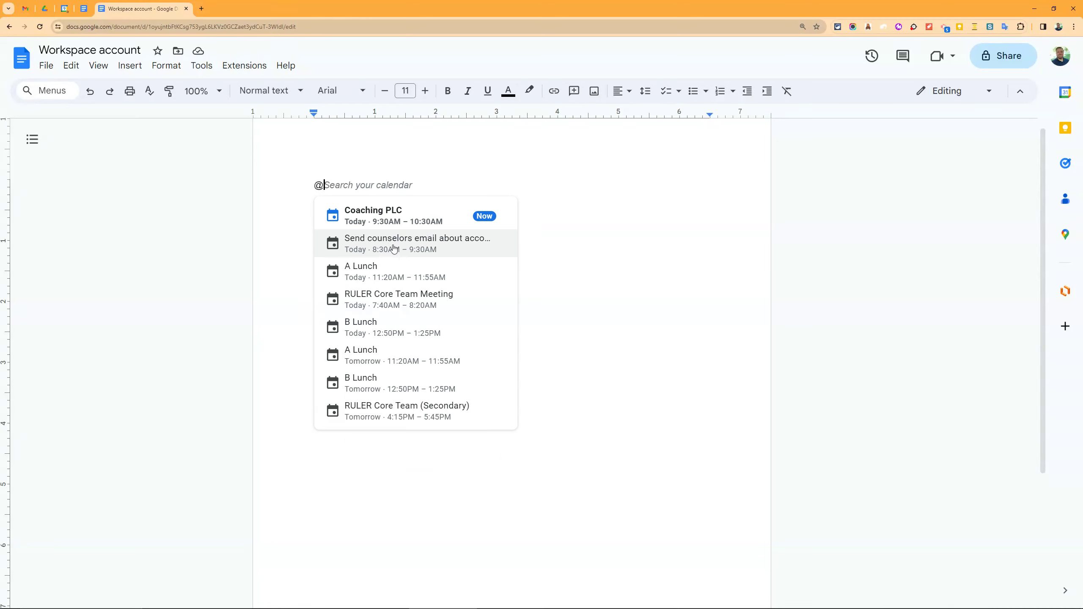
key(Escape)
key(BackSpace)
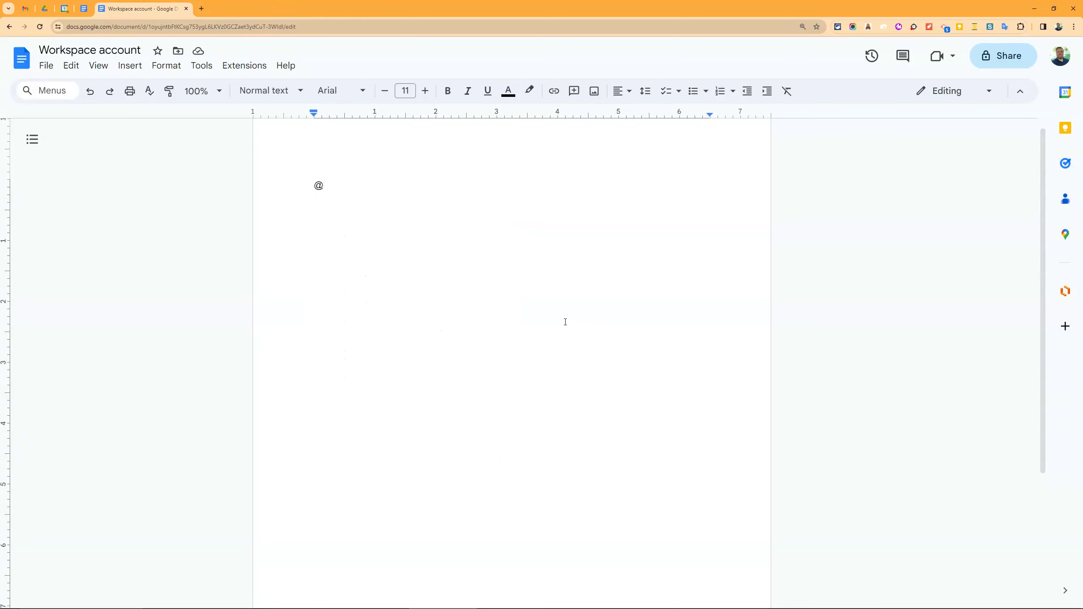
text(@)
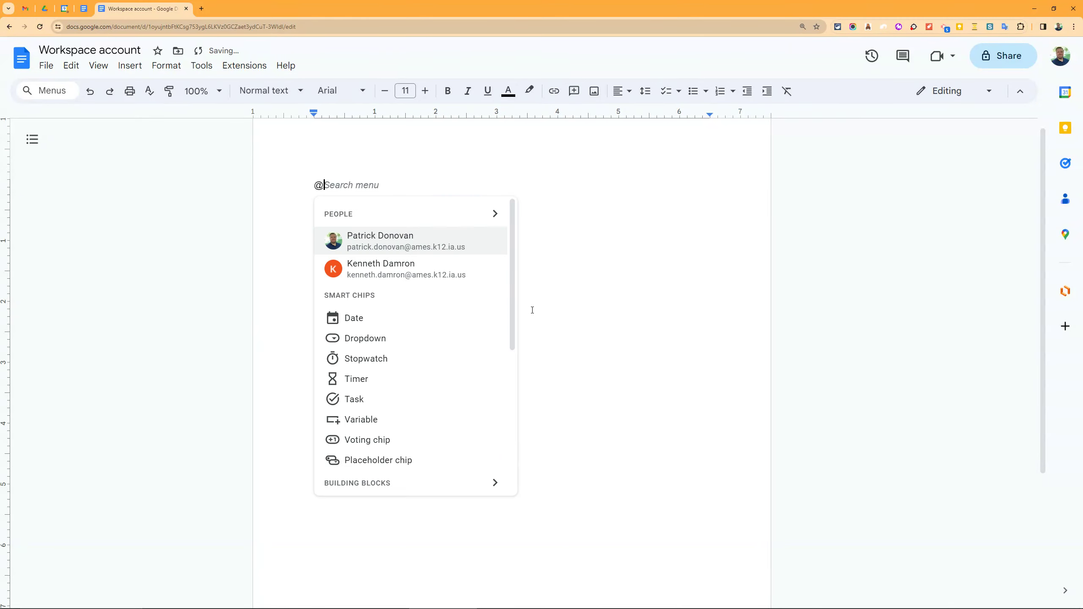
scroll(476, 343, down, 6)
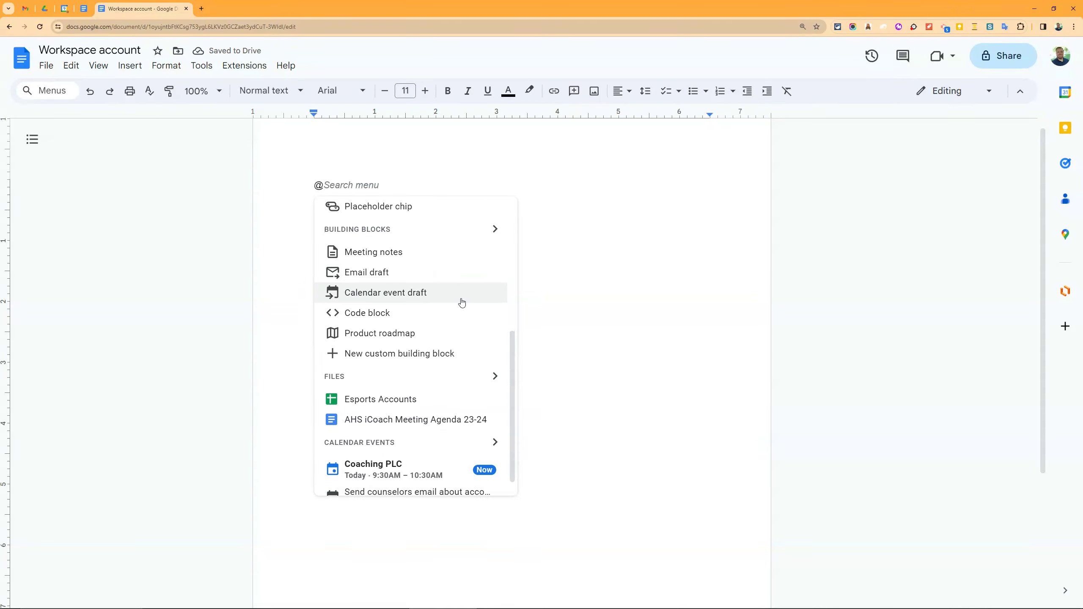
click(416, 338)
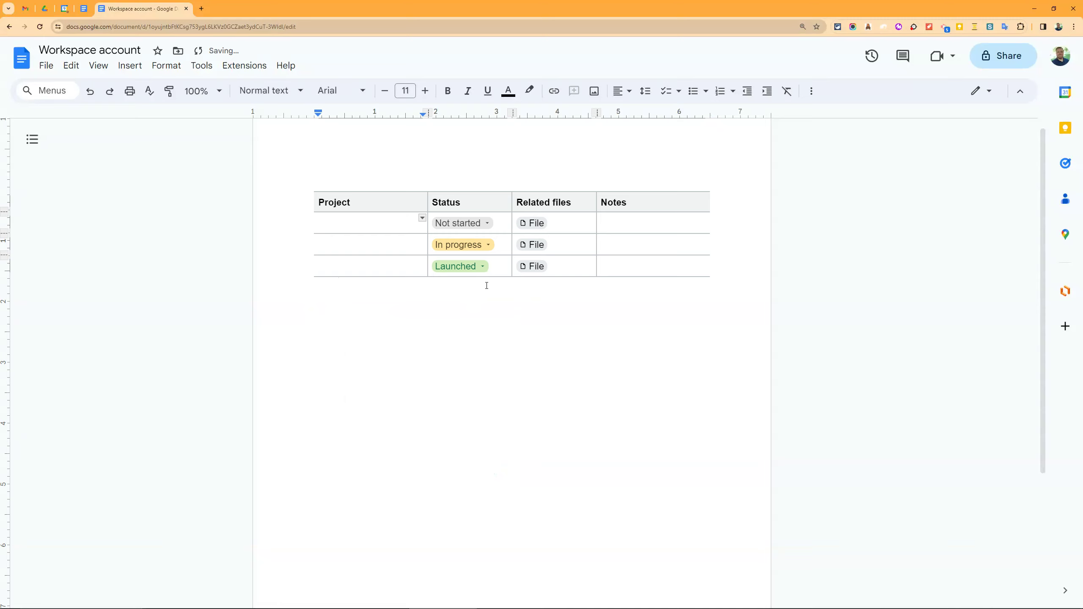
drag(435, 293, 343, 214)
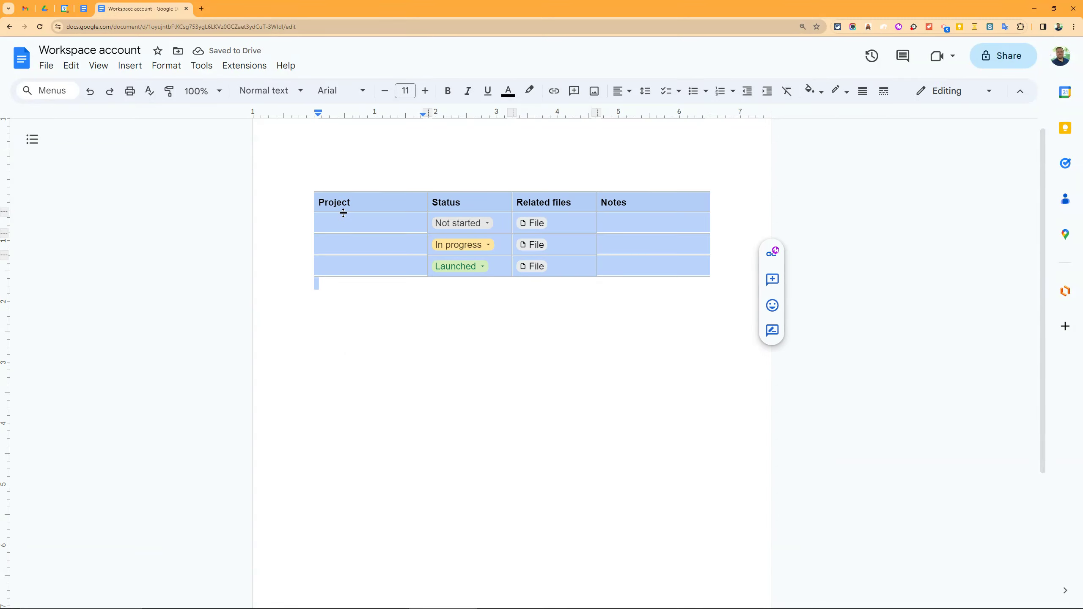
key(BackSpace)
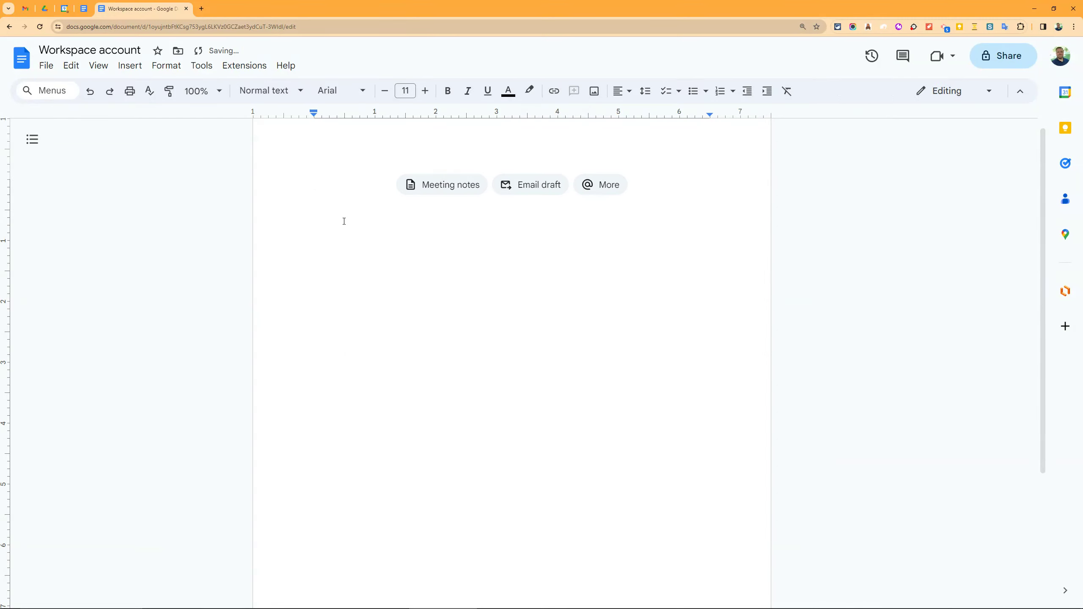
Start a new custom dropdown from the @ menu, giving Configuration 1 with Option 1 to Option 4
text(@)
scroll(387, 362, down, 6)
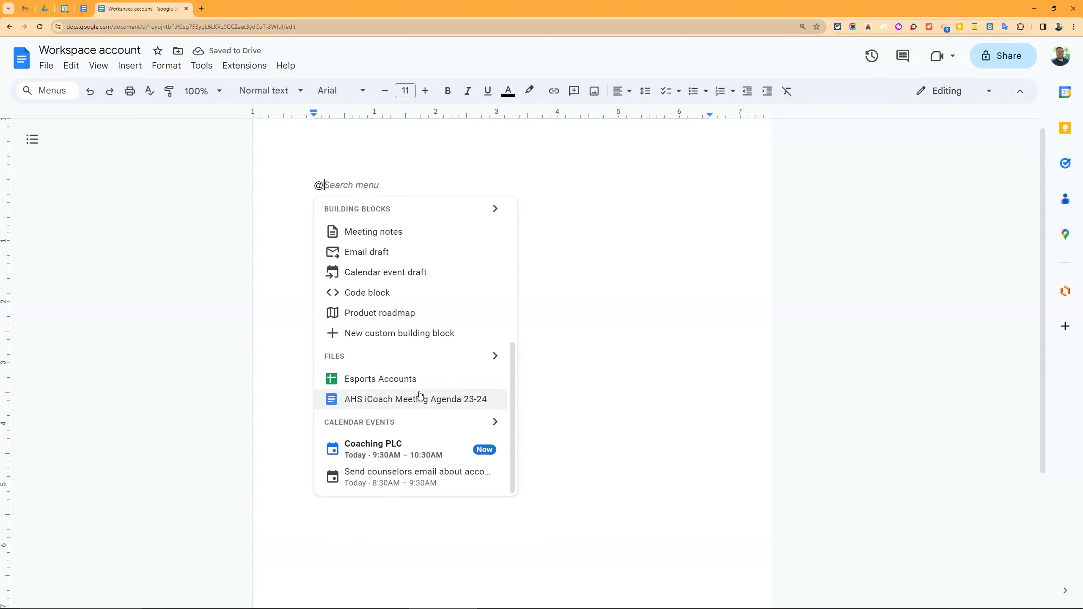
scroll(410, 405, up, 5)
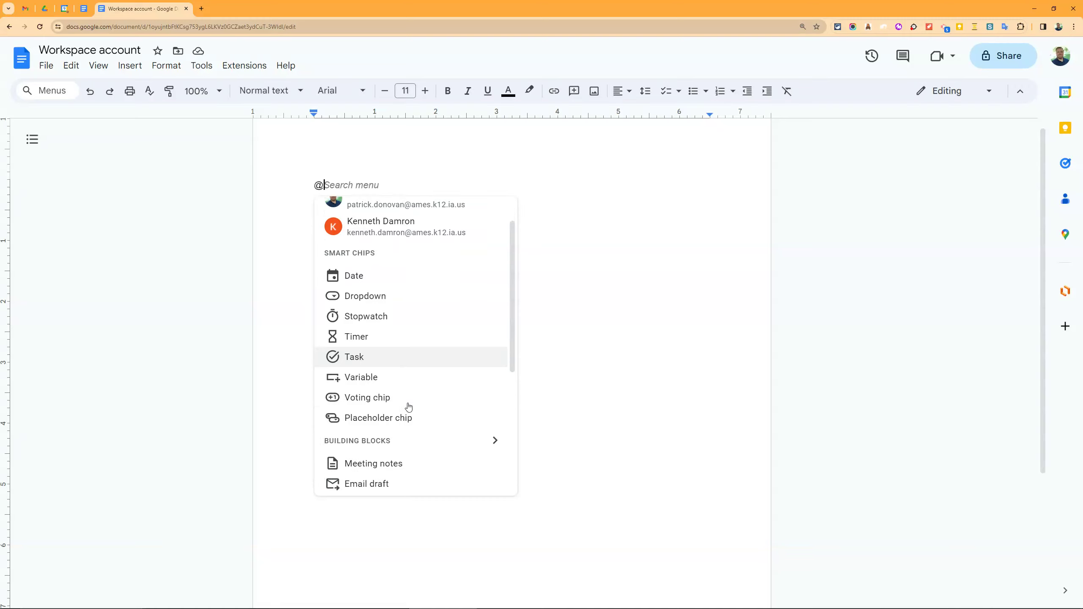
scroll(401, 350, down, 1)
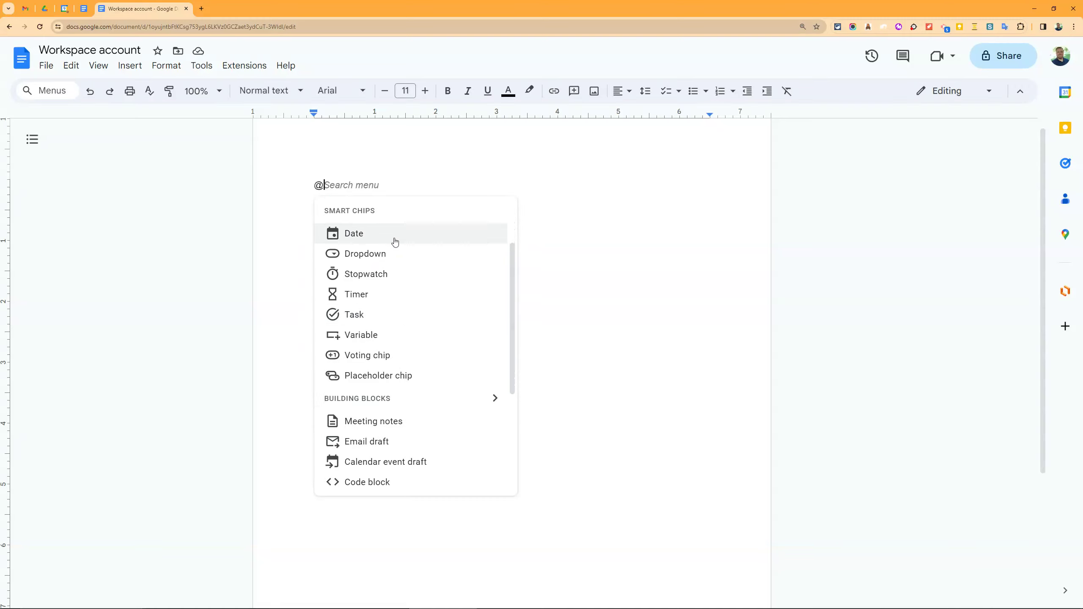
click(394, 253)
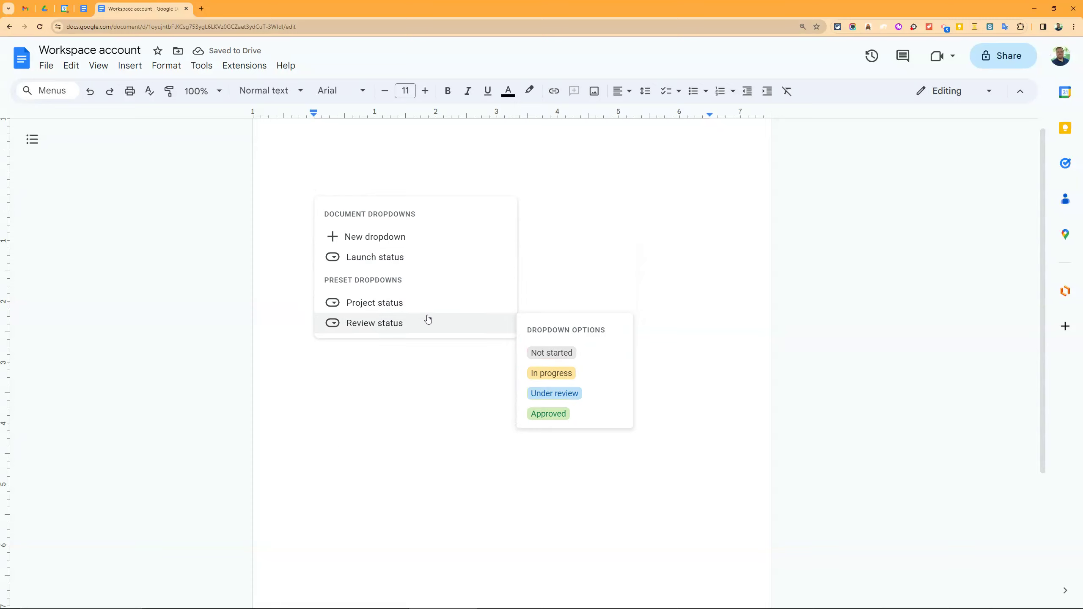
click(412, 240)
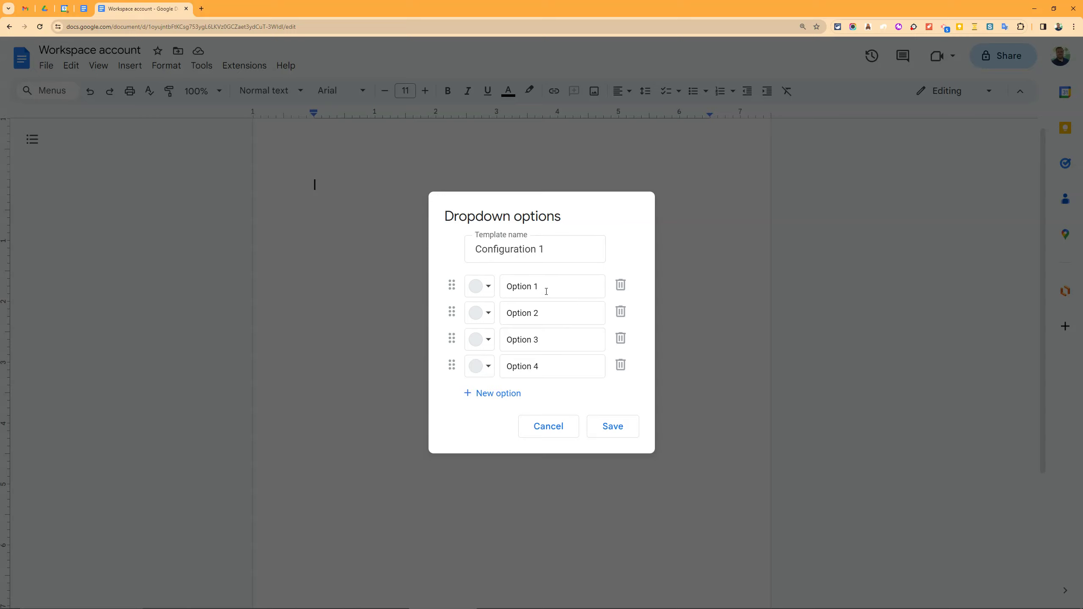
Name the dropdown options Not started, Started but not a lot and Finished, and insert the chip
drag(544, 286, 500, 287)
text(No)
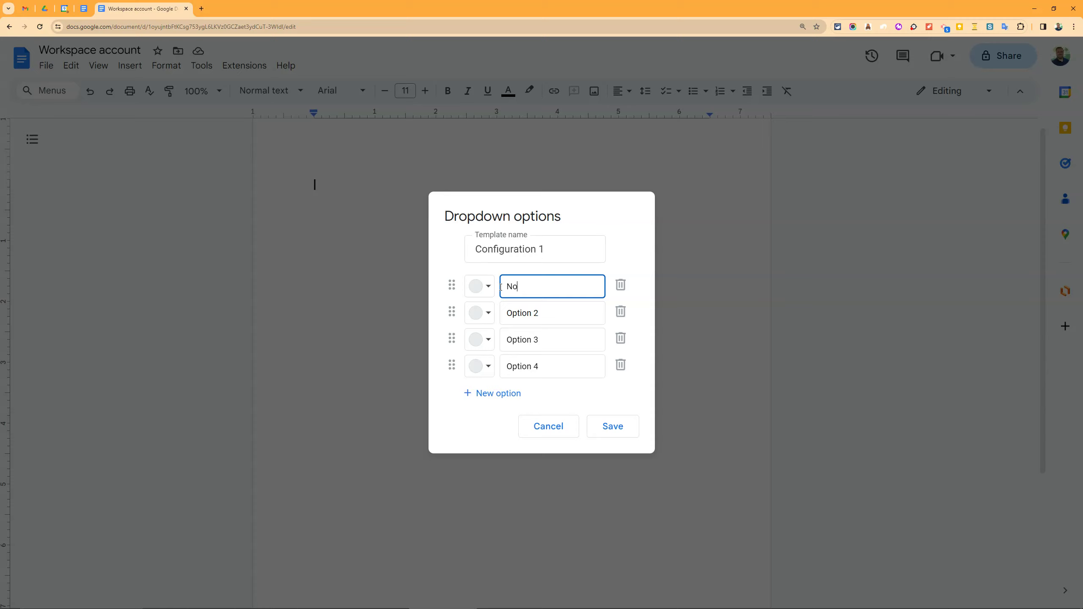
text(t started)
key(Tab)
key(Tab)
key(Tab)
key(Tab)
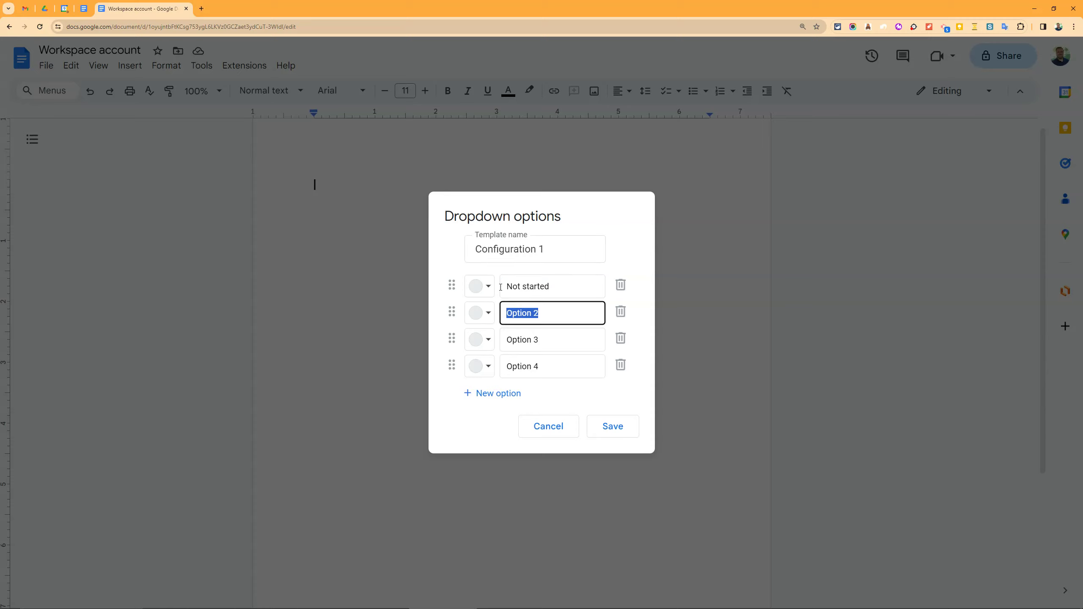
text(Star)
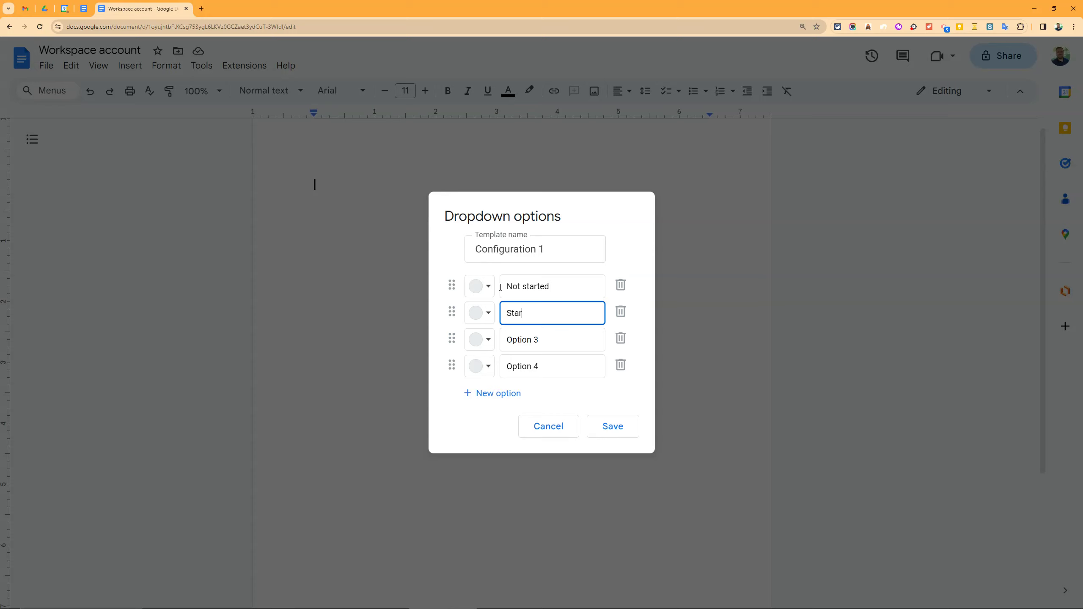
text(ted but)
text(ot)
key(Tab)
key(Tab)
key(Tab)
key(Tab)
text(Fin)
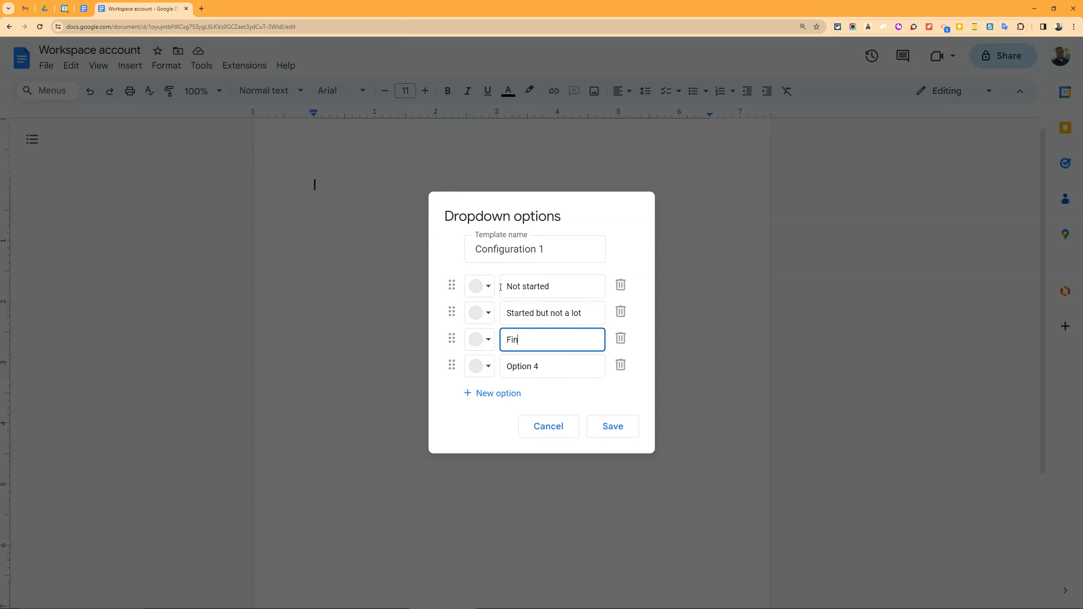
text(ished)
click(607, 426)
Colour the three dropdown options pink, yellow and dark green, and save them
click(372, 186)
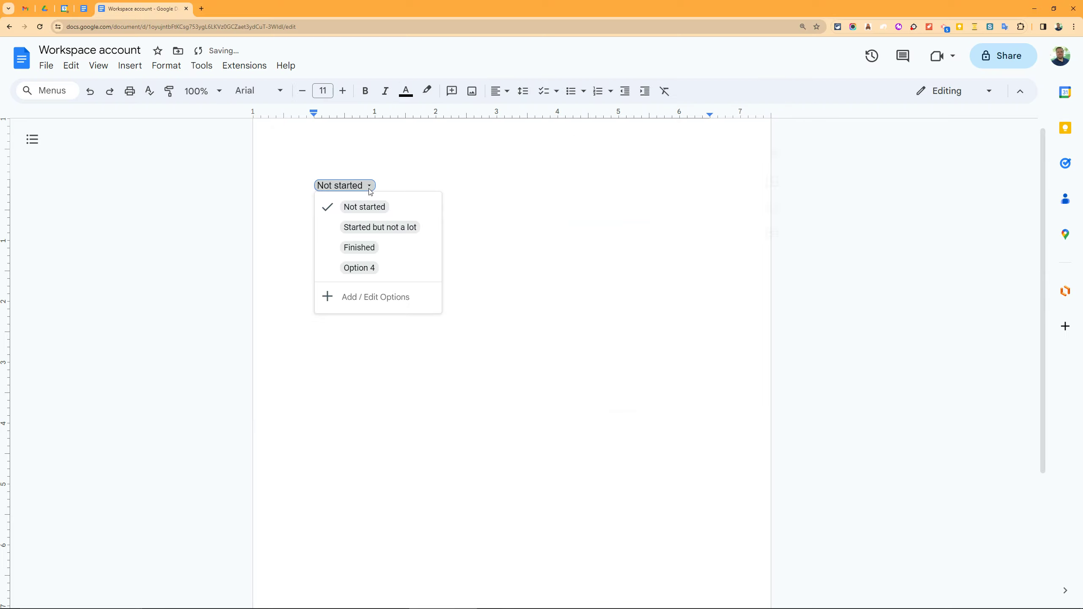
click(392, 306)
click(483, 286)
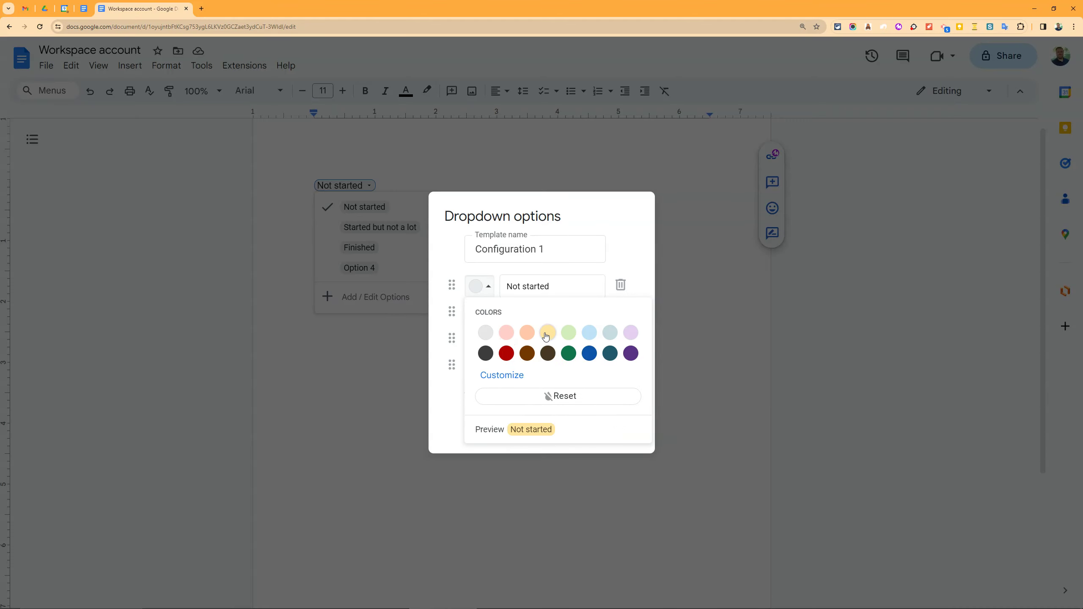
click(507, 333)
click(480, 313)
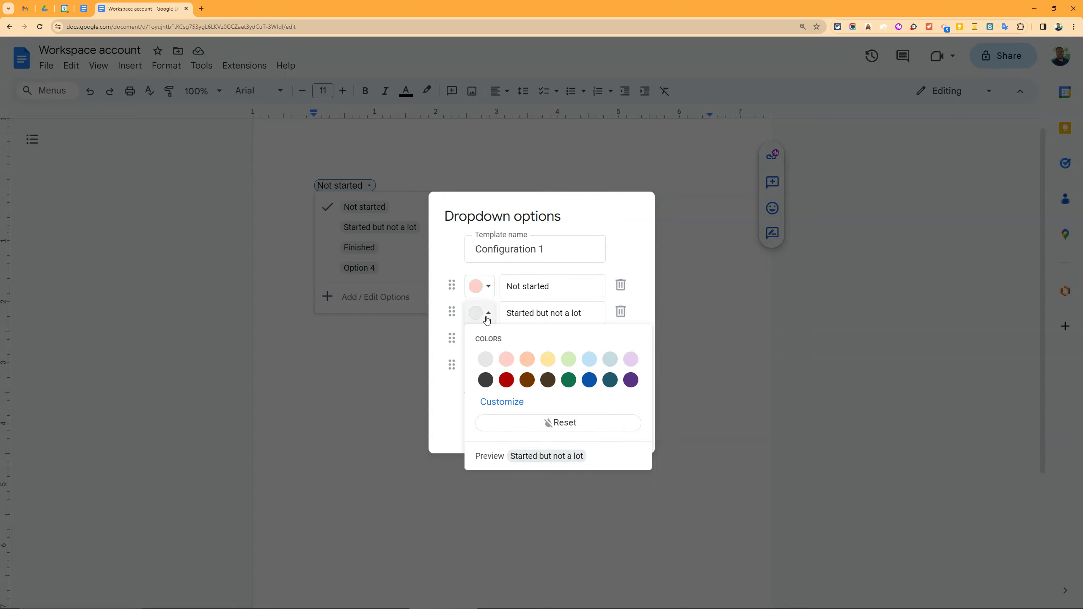
click(549, 358)
click(489, 339)
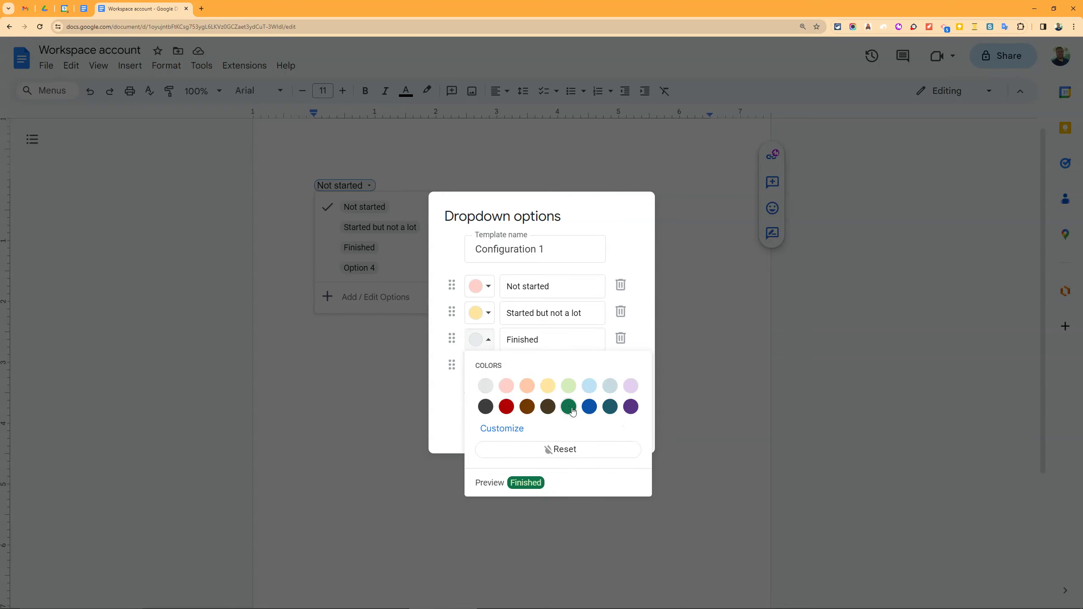
click(550, 405)
click(609, 424)
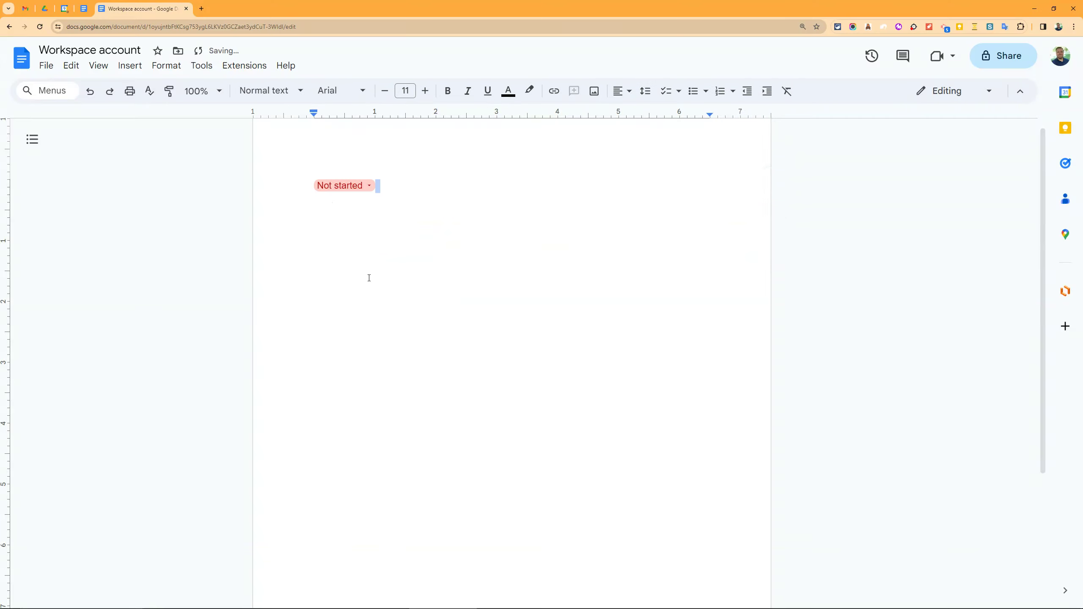
Set the chip to Started but not a lot, then to Finished
click(358, 186)
click(374, 227)
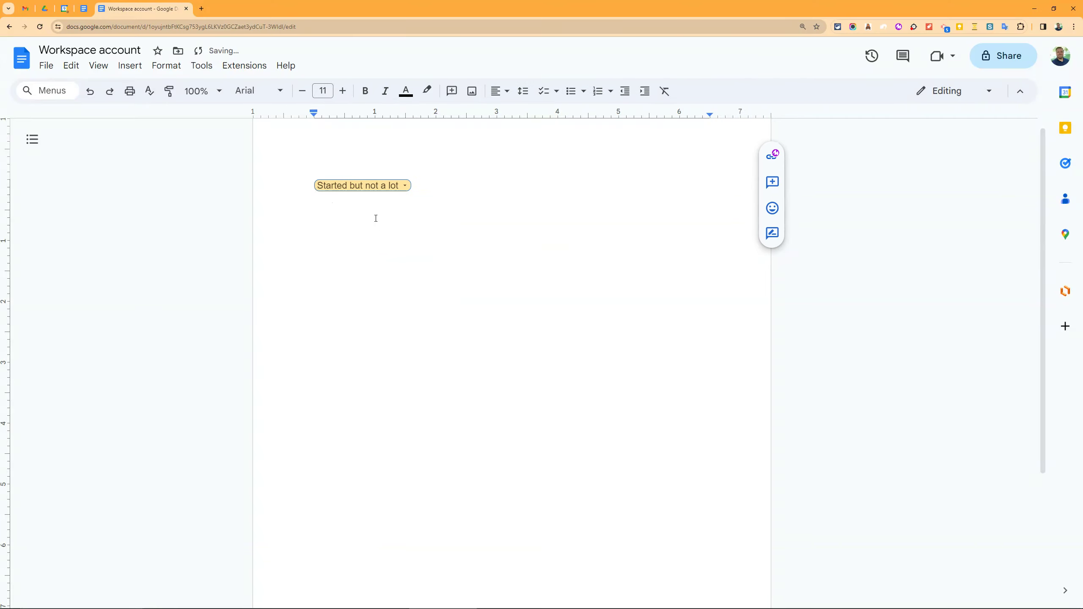
click(373, 186)
click(367, 247)
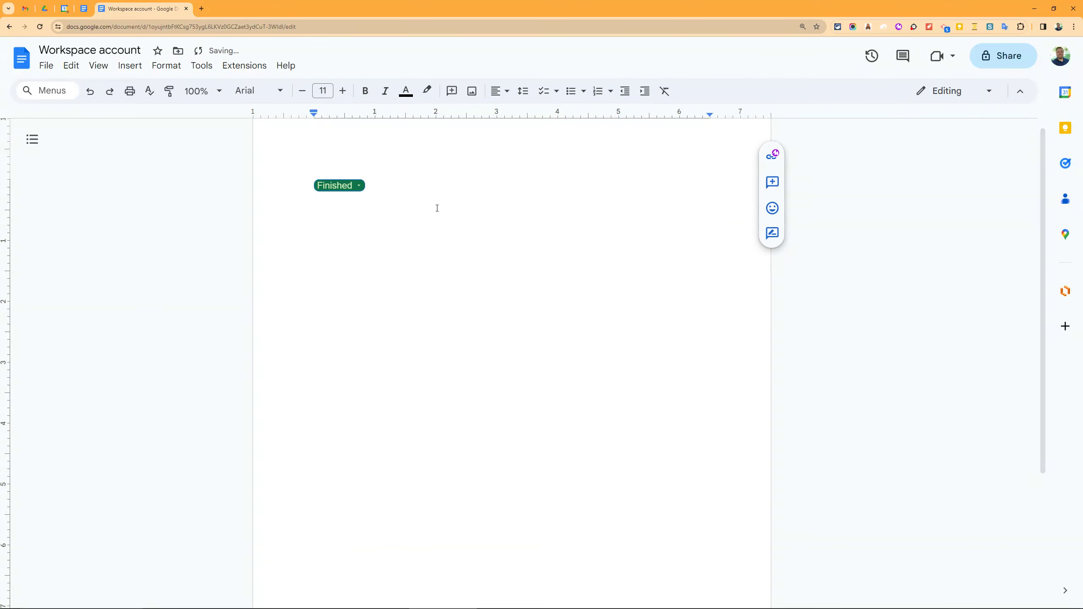
Replace the dropdown with a thumbs-up voting chip, vote once, then withdraw the vote
key(BackSpace)
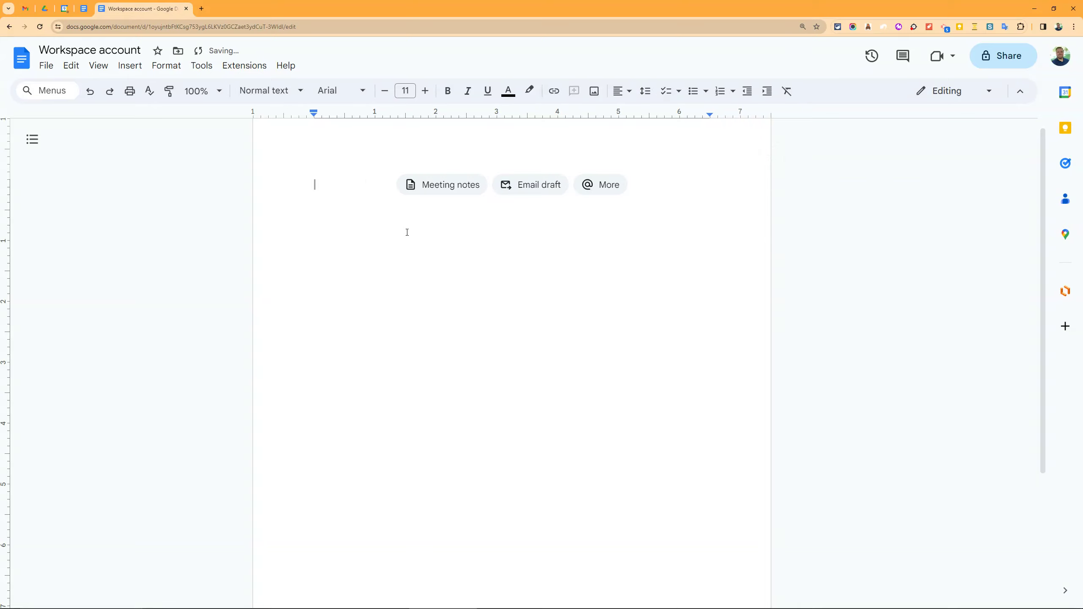
text(@)
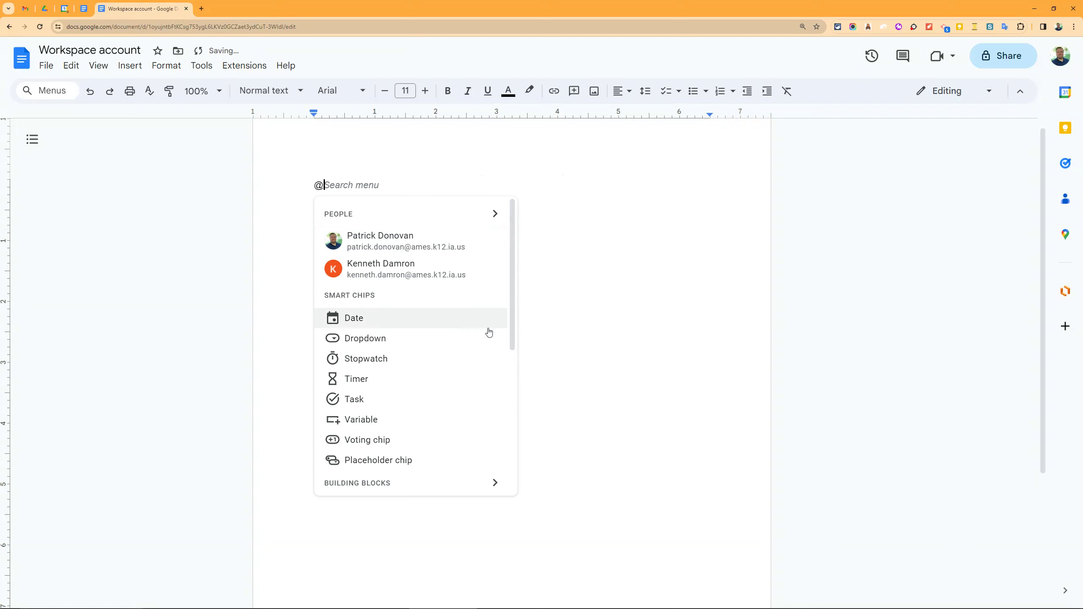
scroll(468, 343, down, 2)
scroll(469, 343, down, 3)
click(447, 311)
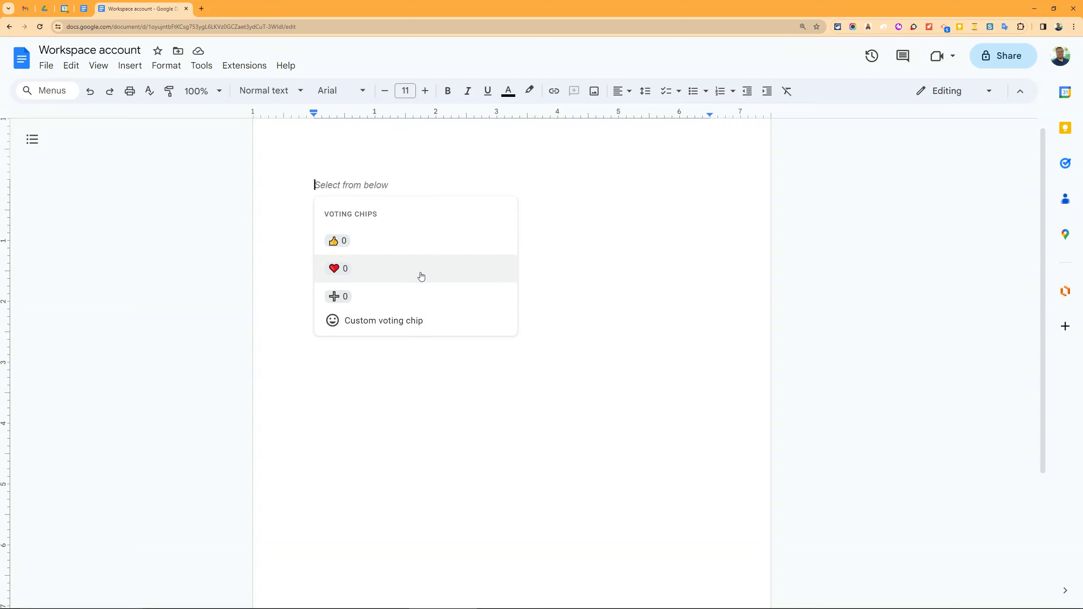
click(423, 249)
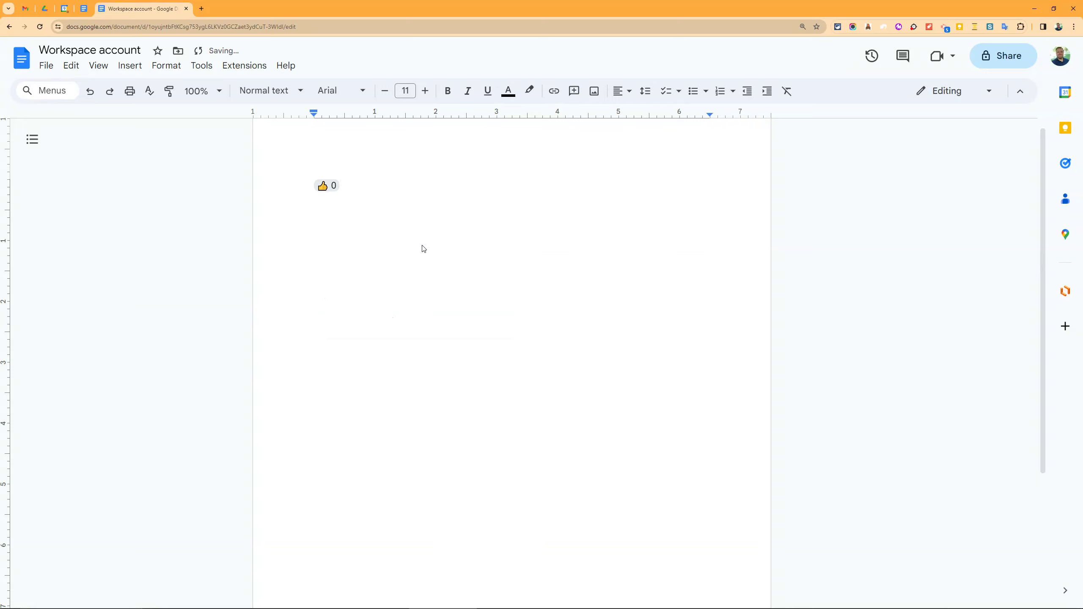
click(331, 186)
click(325, 191)
Replace the voting chip with a stopwatch chip, then start, pause and reset it to zero
key(BackSpace)
text(@)
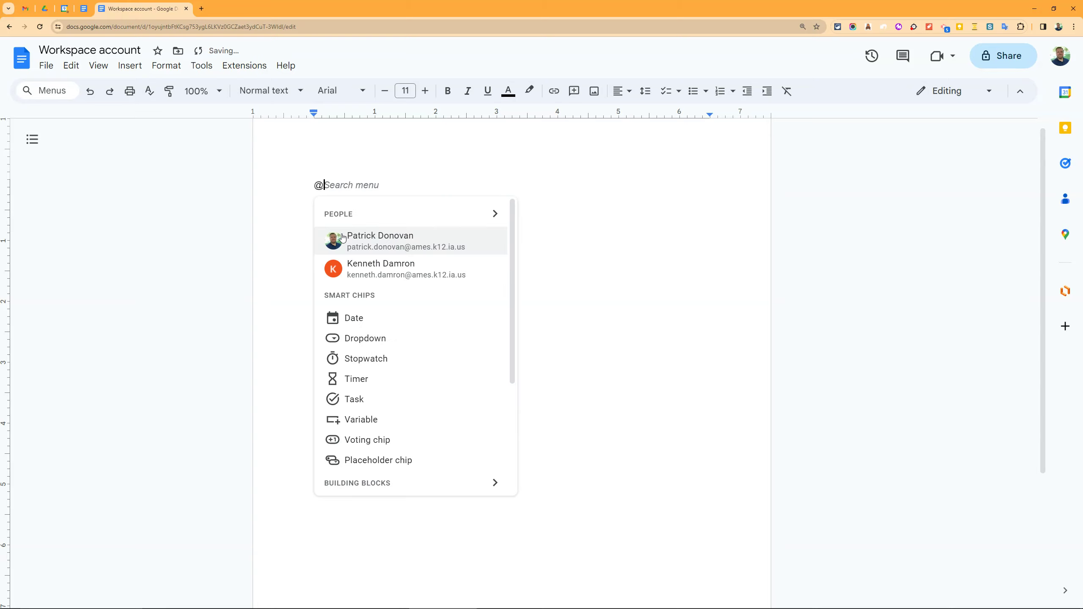
click(364, 358)
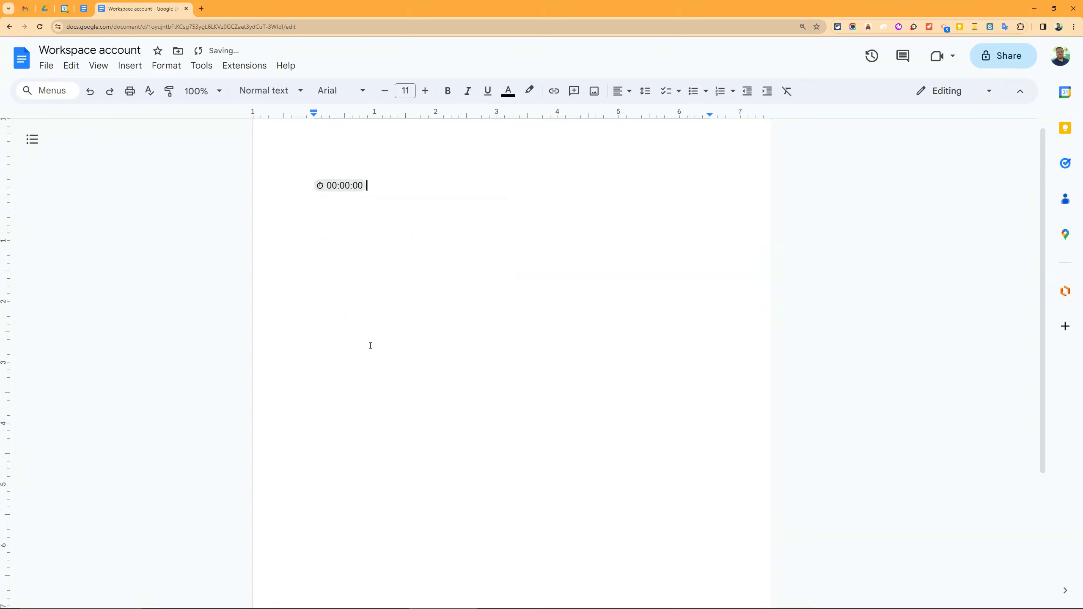
click(359, 185)
mouse_move(337, 188)
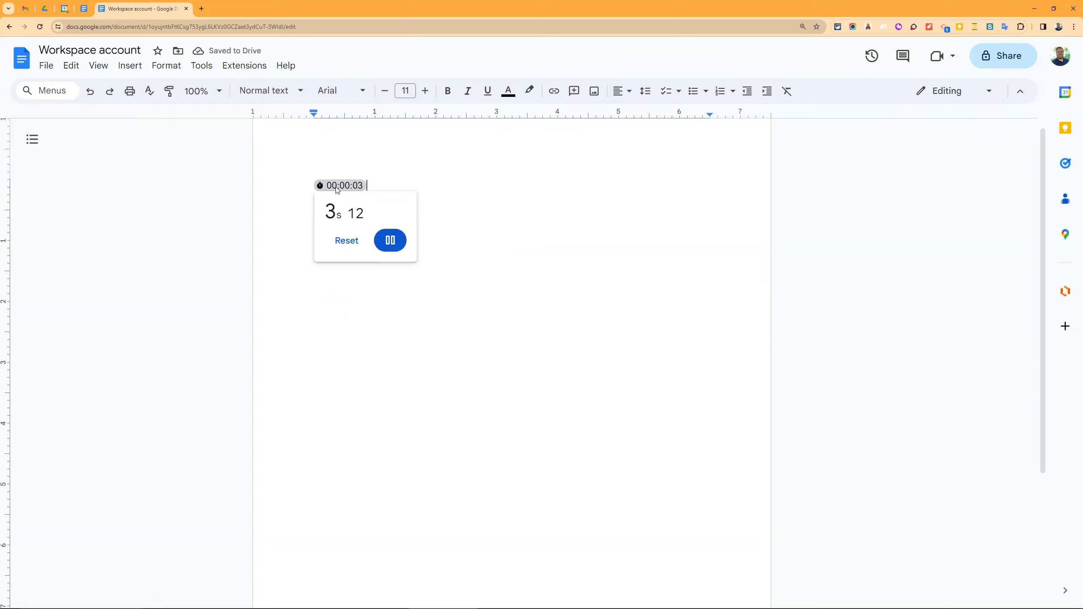
click(337, 189)
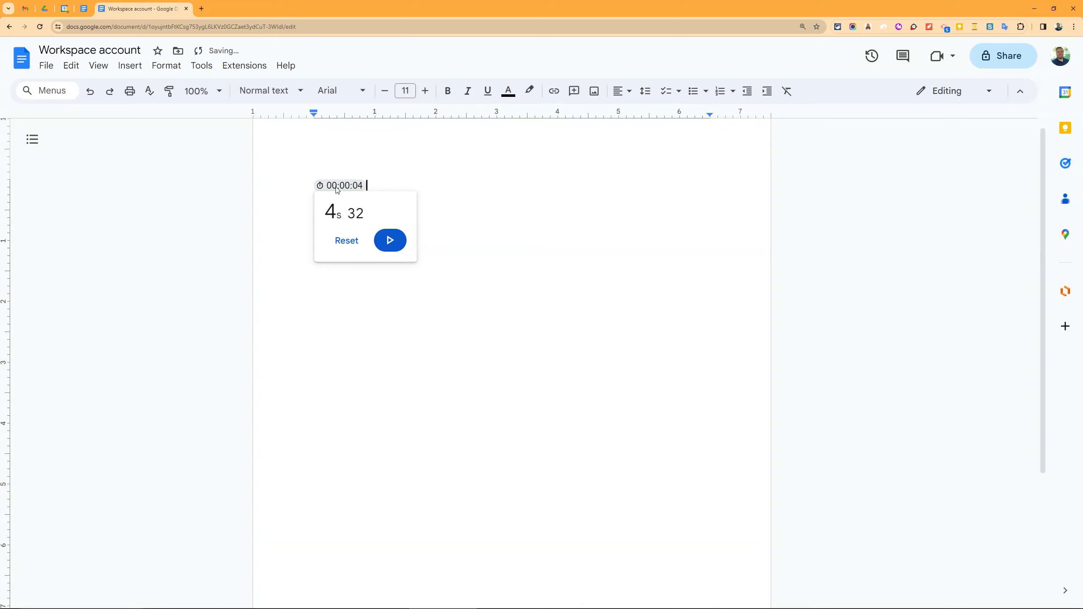
mouse_move(341, 188)
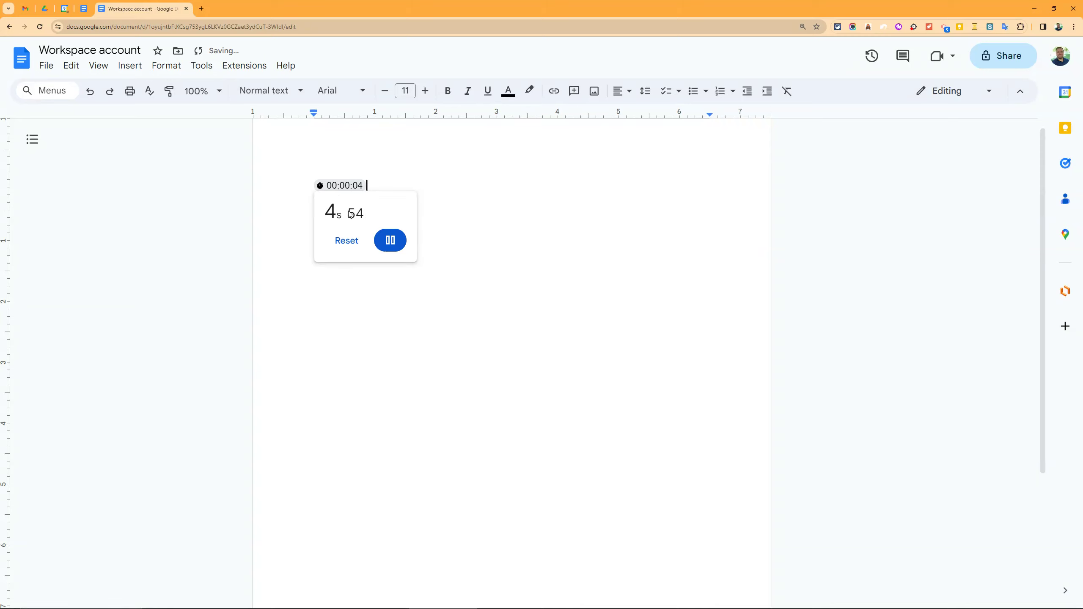
click(348, 241)
key(BackSpace)
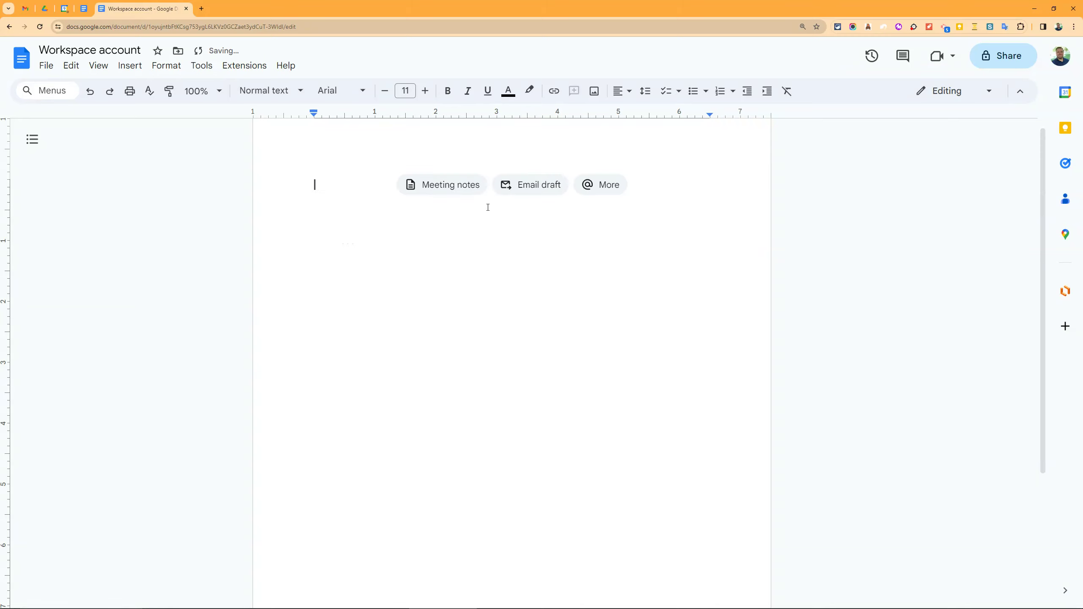
text(@)
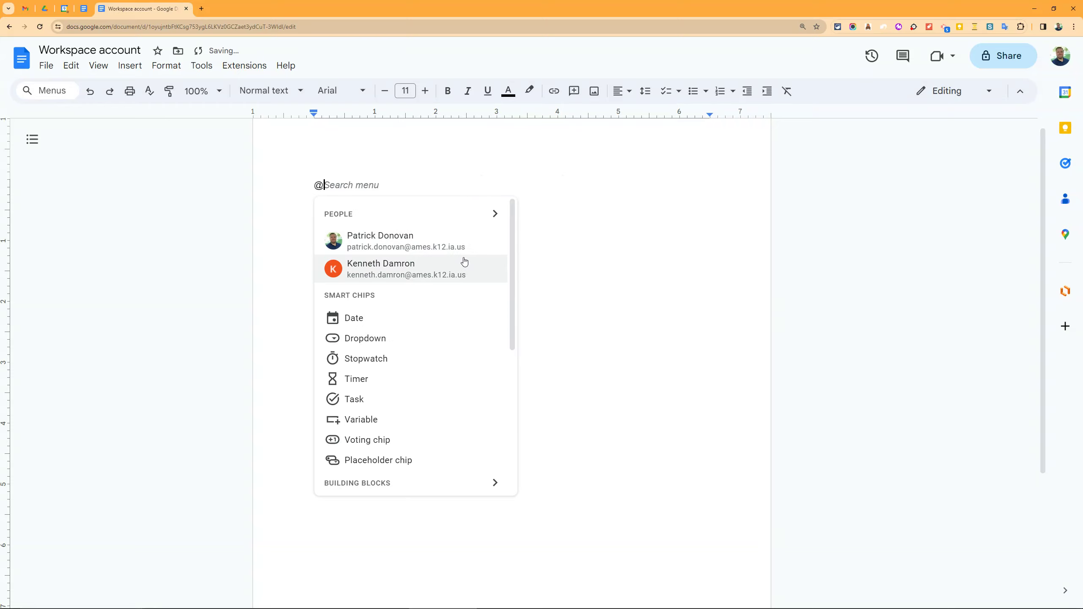
scroll(447, 390, down, 3)
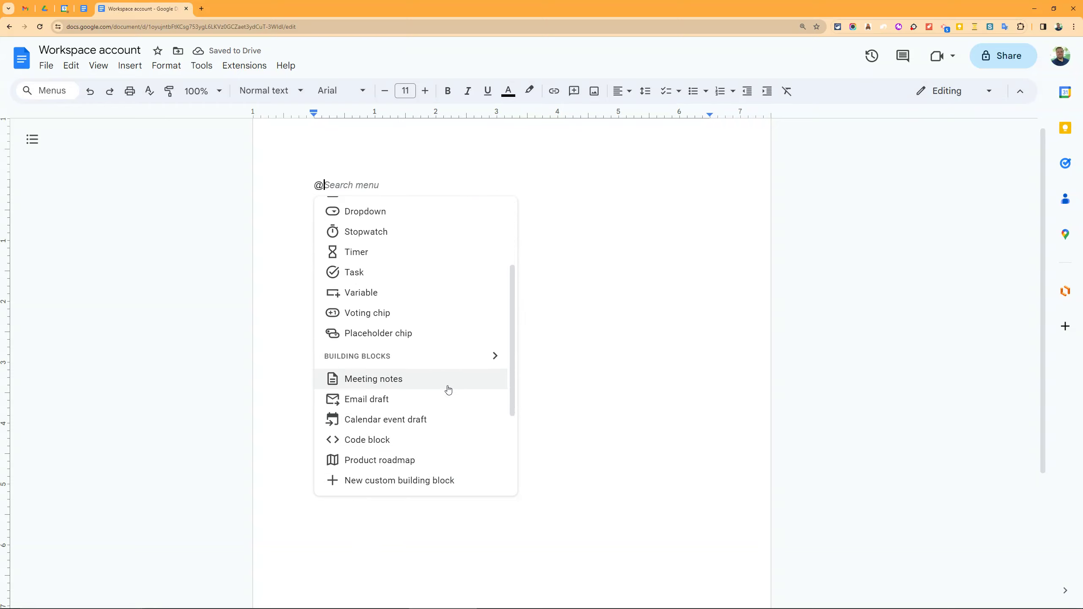
scroll(447, 380, up, 1)
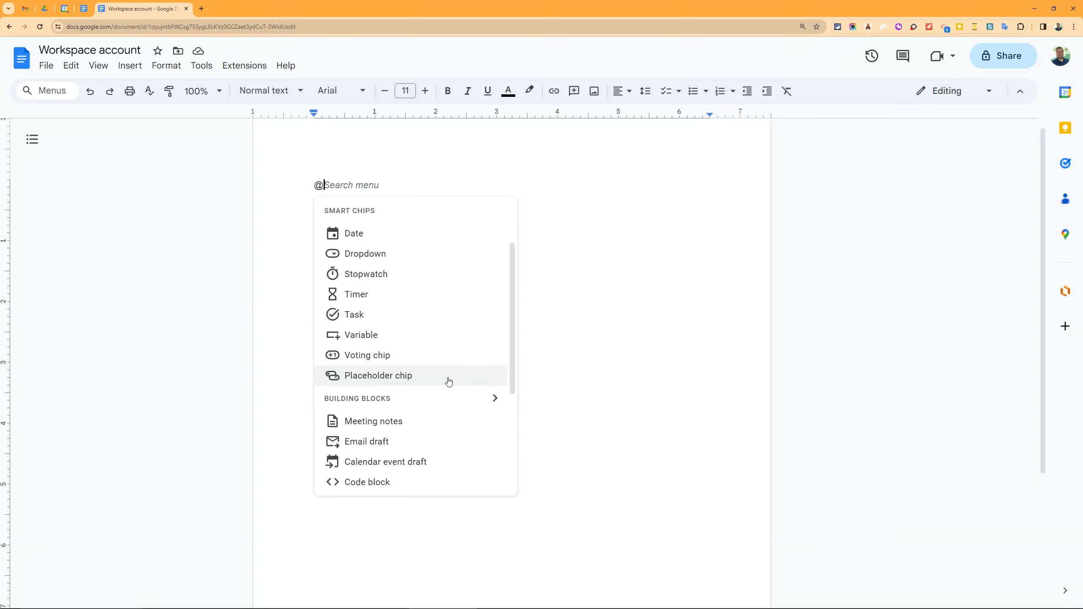
click(410, 299)
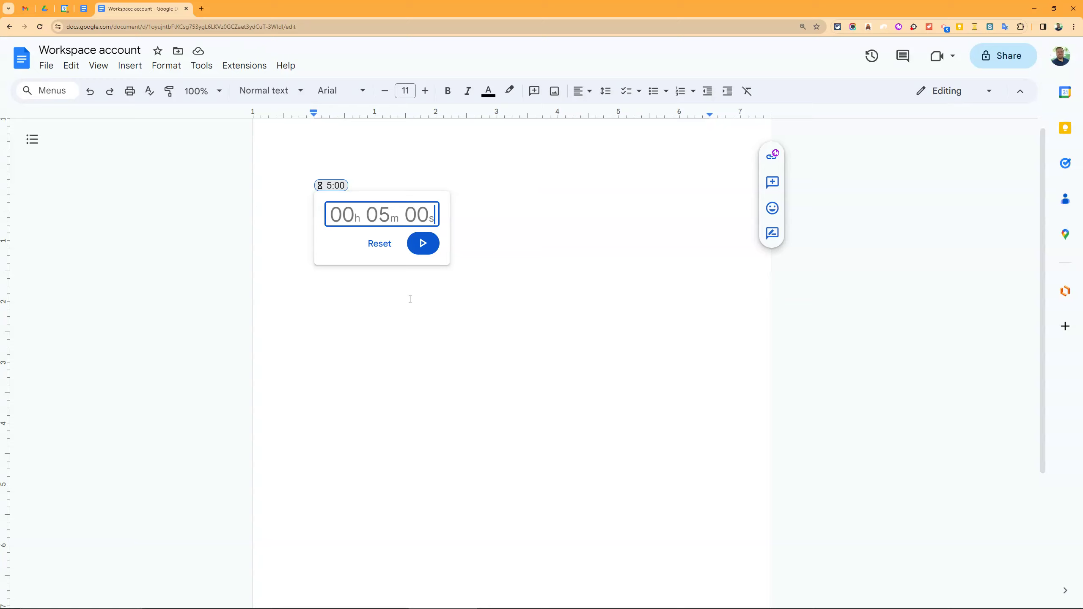
click(410, 300)
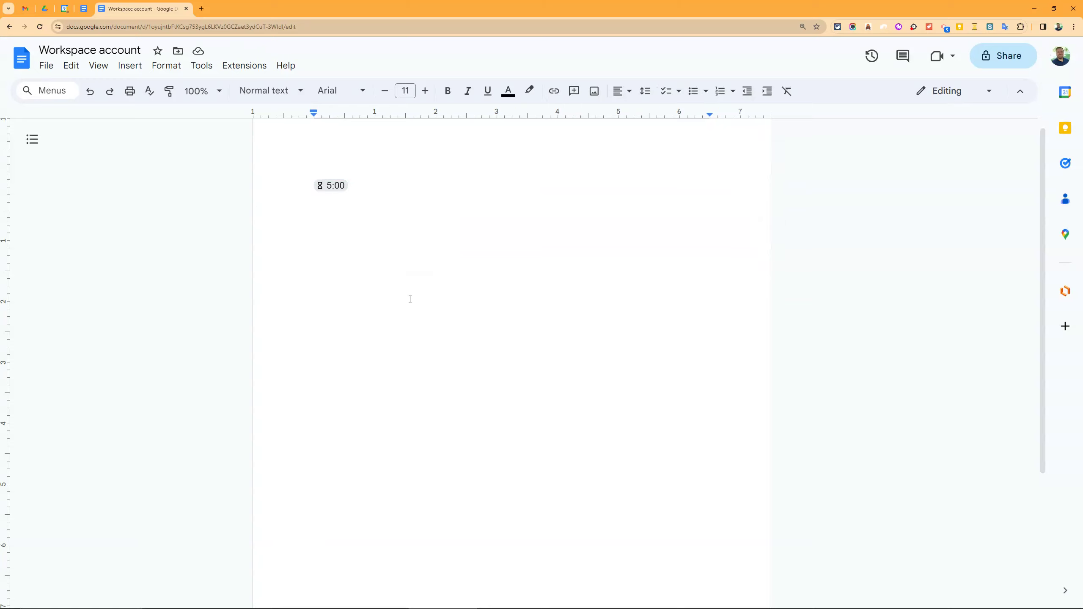
key(BackSpace)
key(BackSpace)
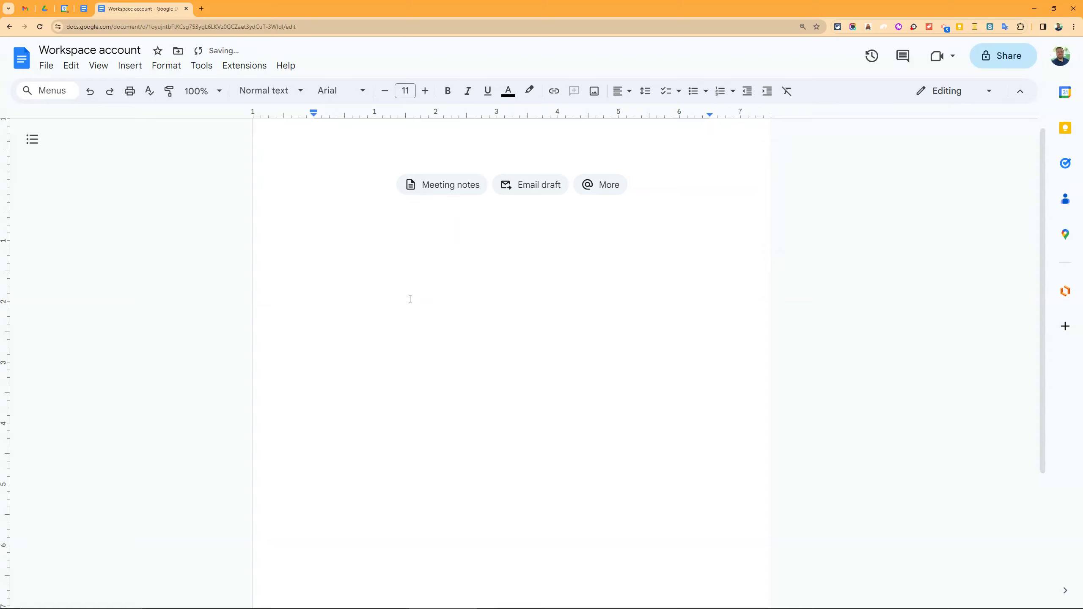
text(@)
scroll(412, 303, down, 2)
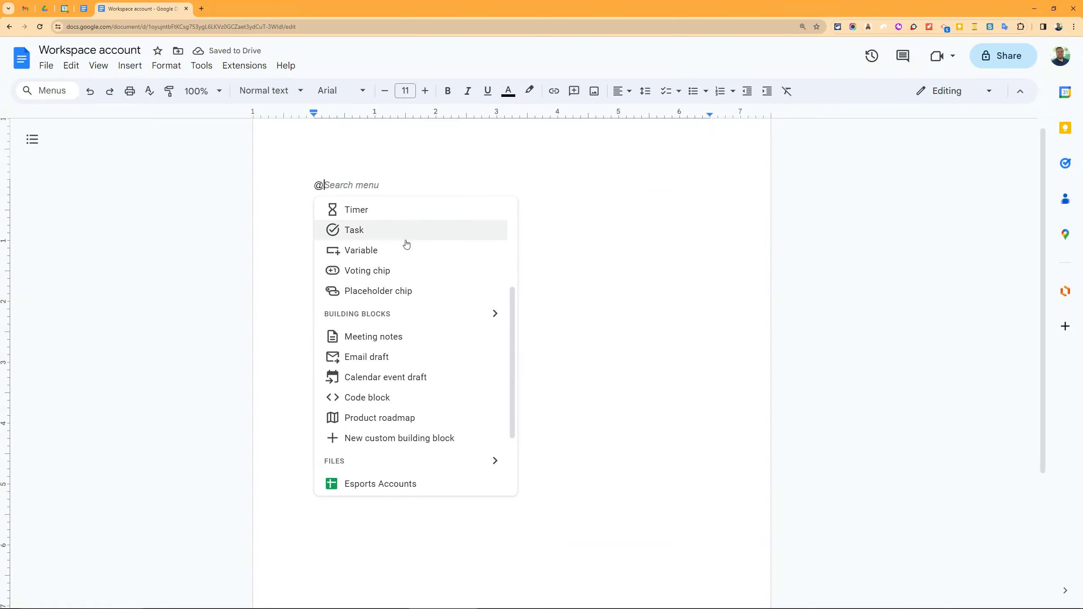
click(406, 294)
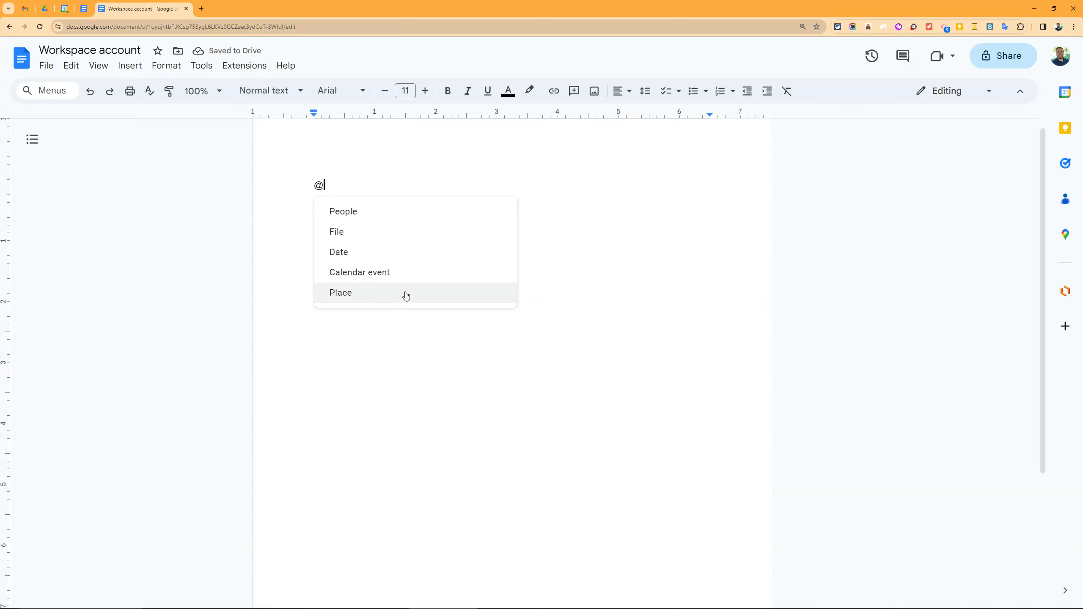
click(407, 260)
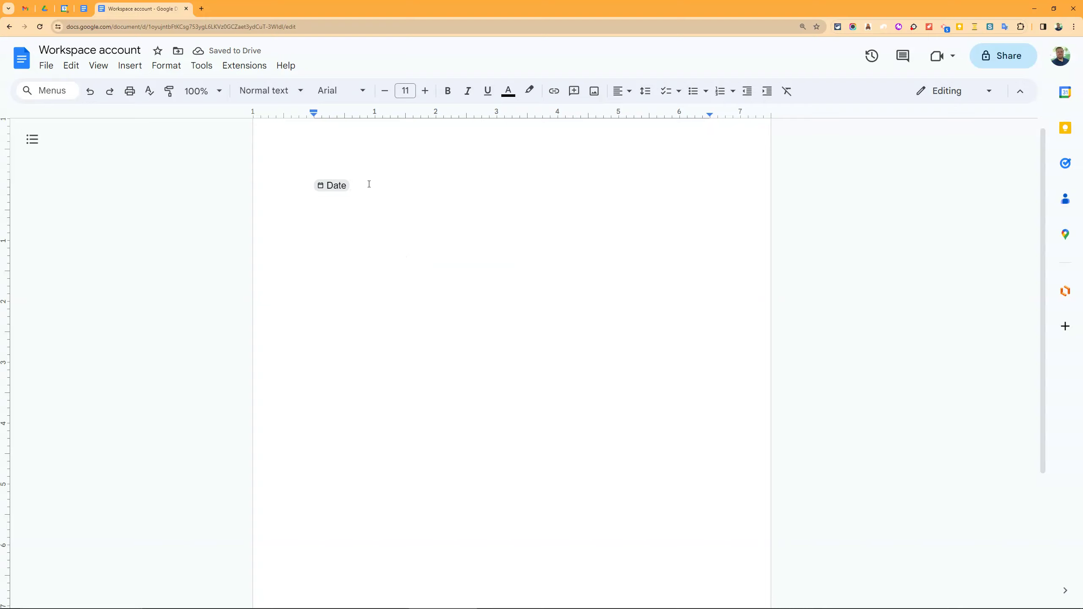
click(327, 189)
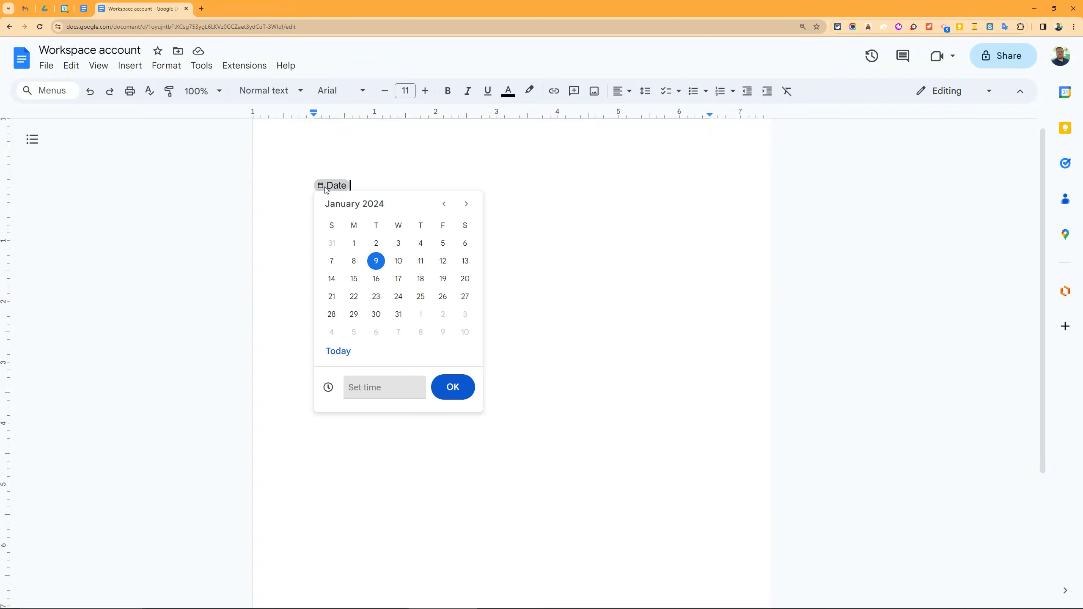
click(336, 191)
click(336, 191)
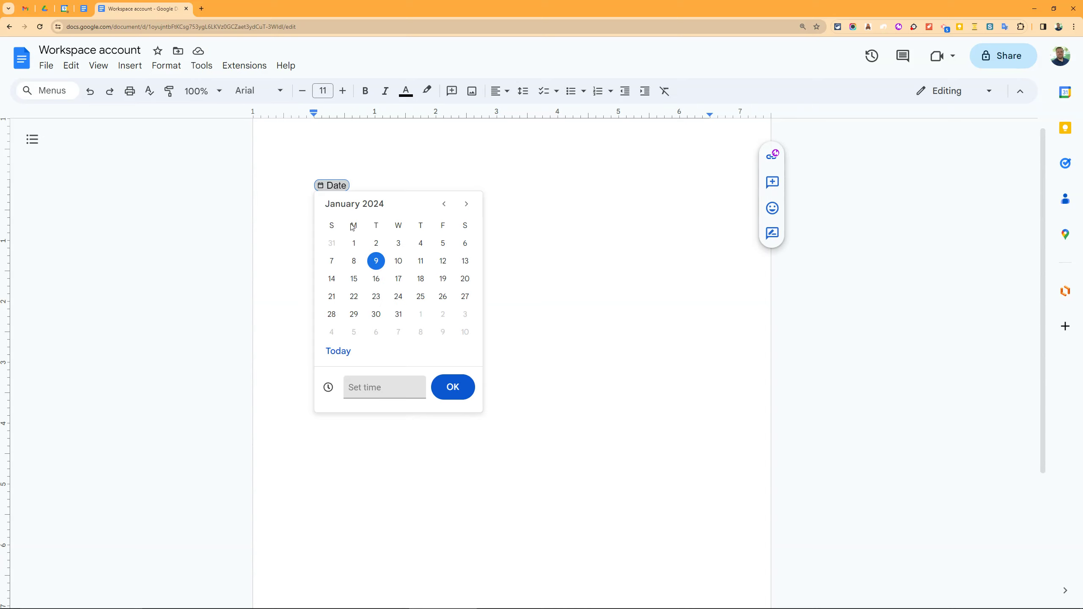
click(506, 295)
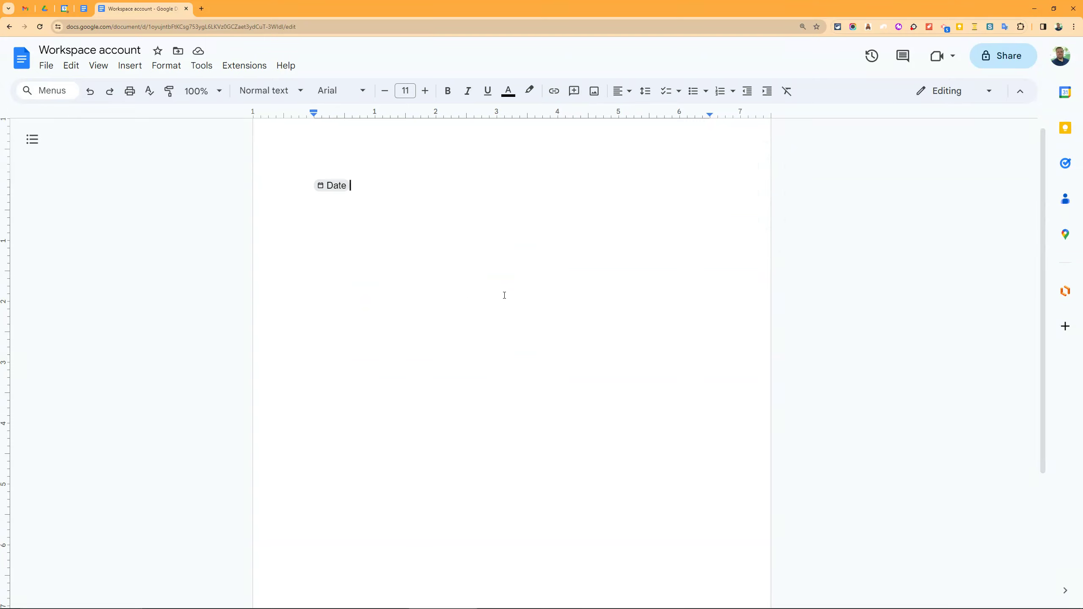
key(BackSpace)
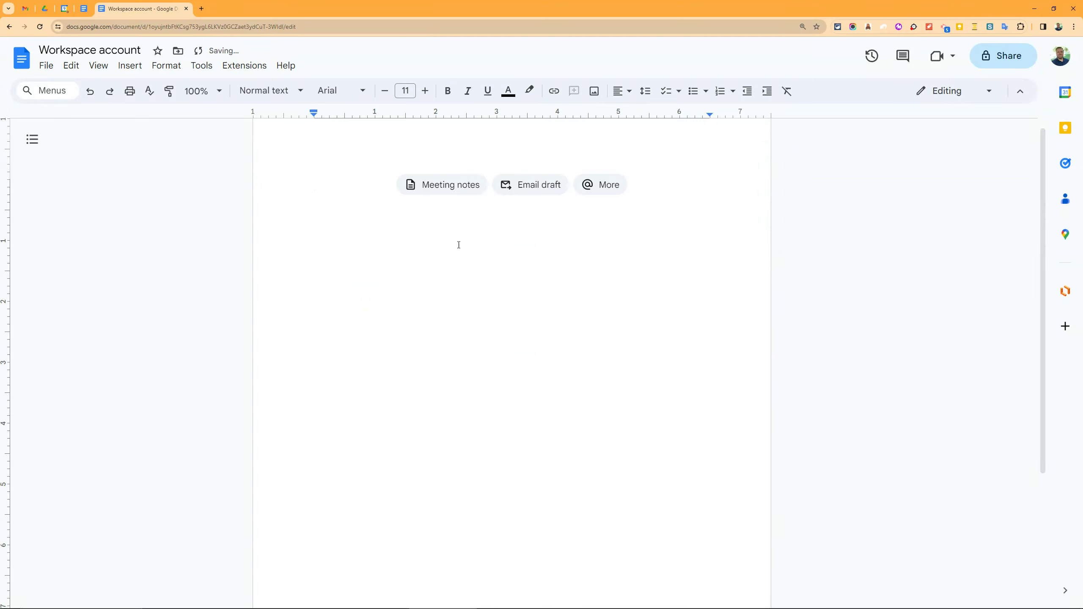
Insert a Place placeholder chip and set it to Iowa State University in Ames, IA
click(130, 65)
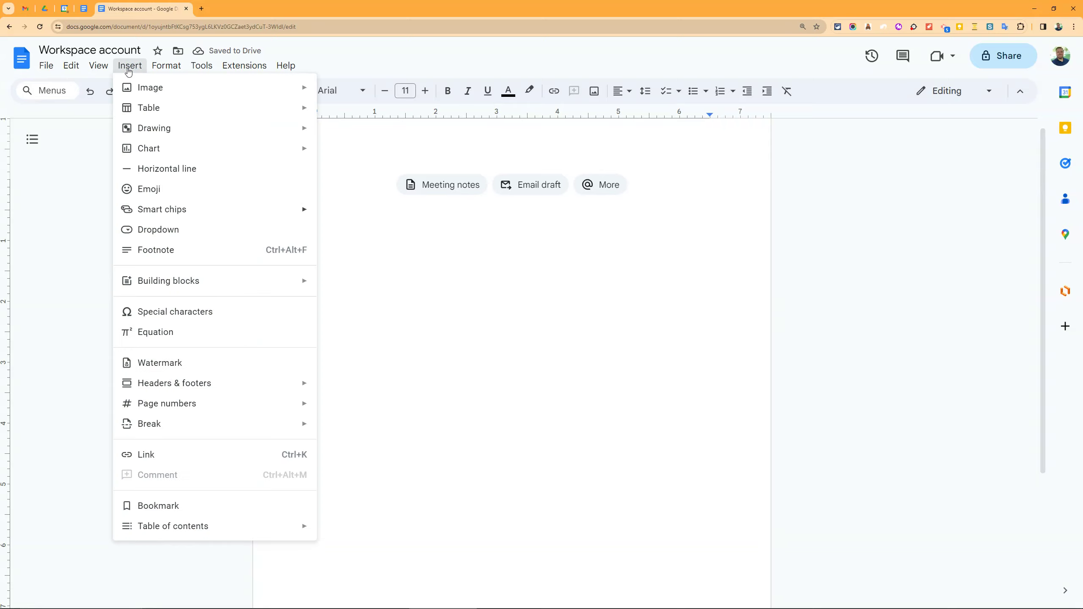
mouse_move(185, 215)
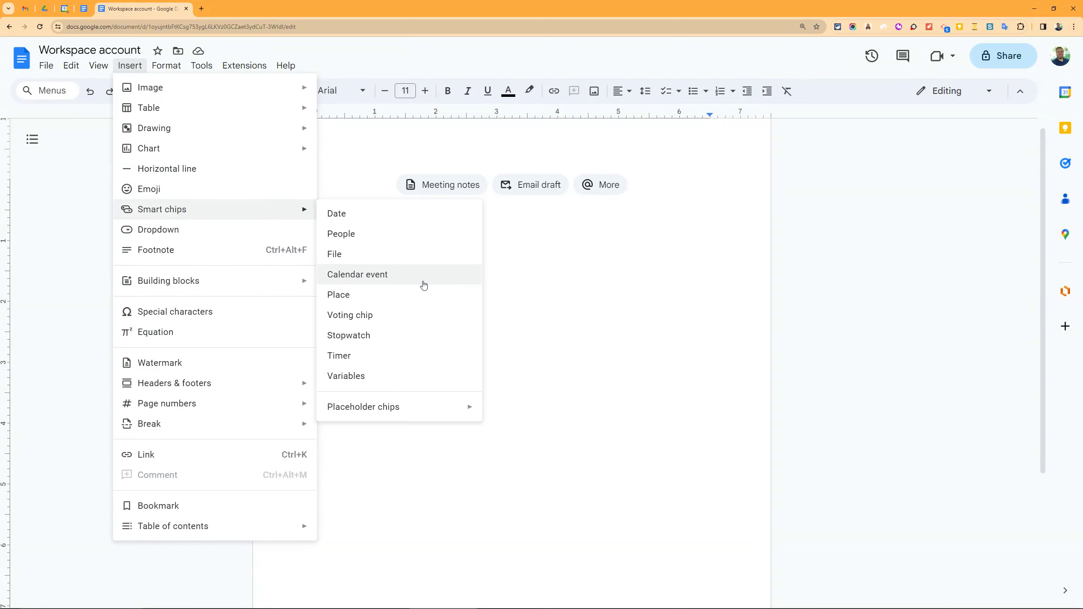
mouse_move(419, 413)
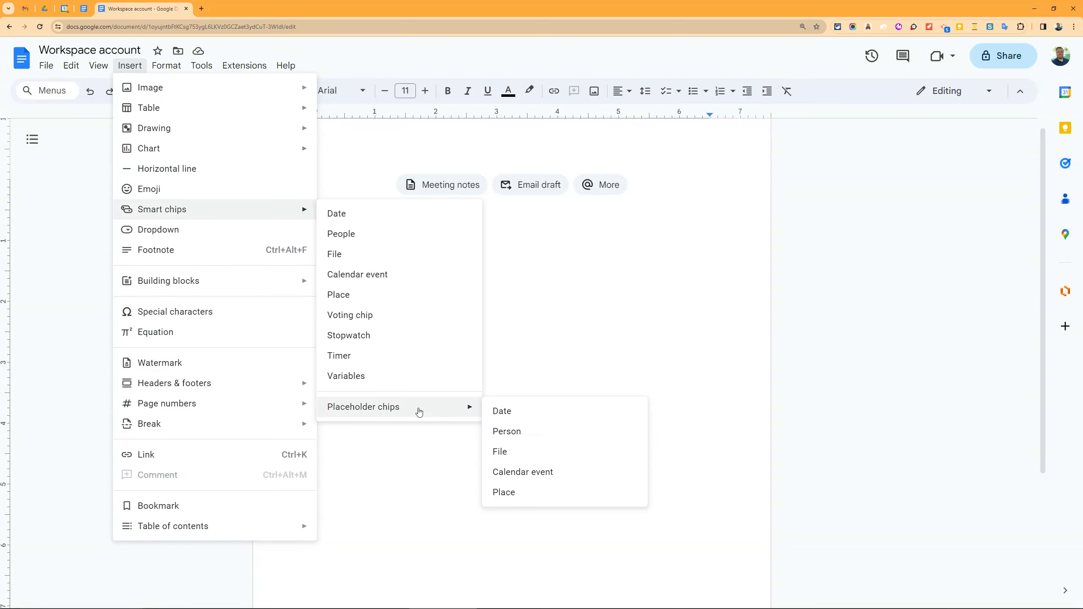
click(538, 493)
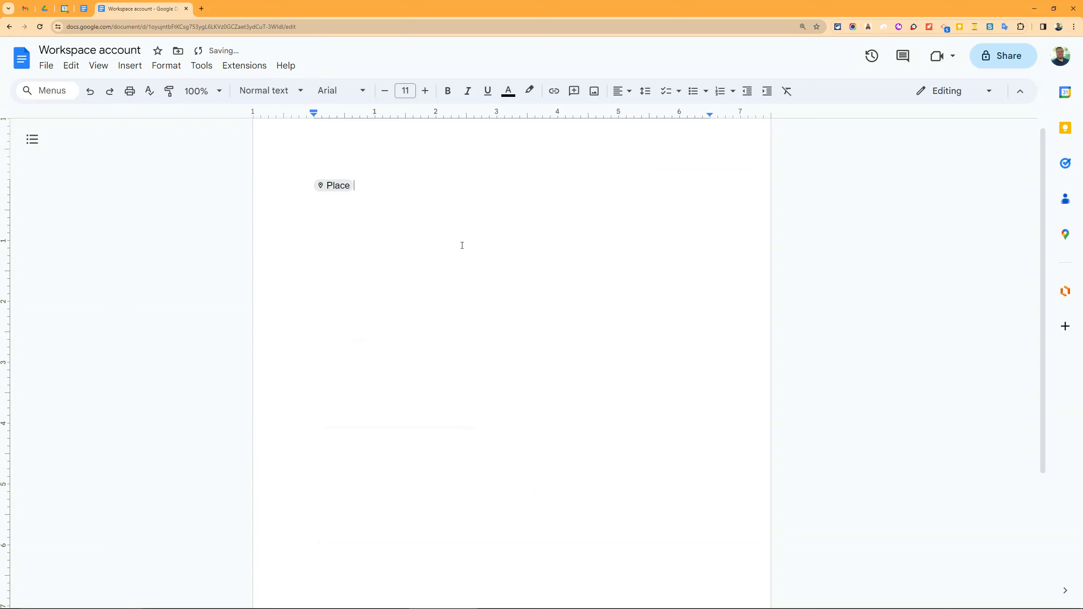
click(333, 186)
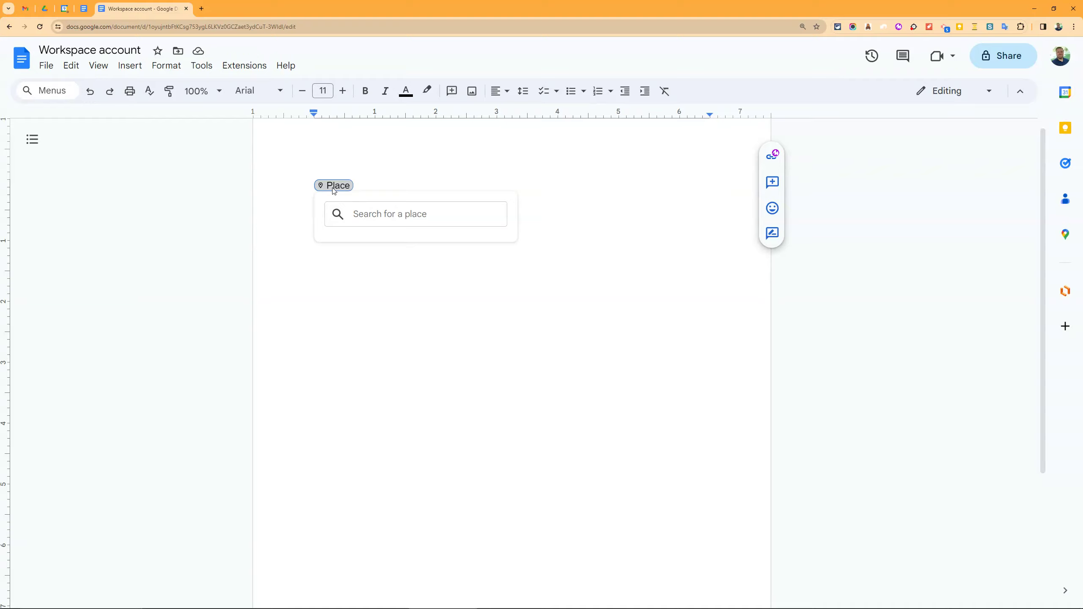
text(Iowa State Un)
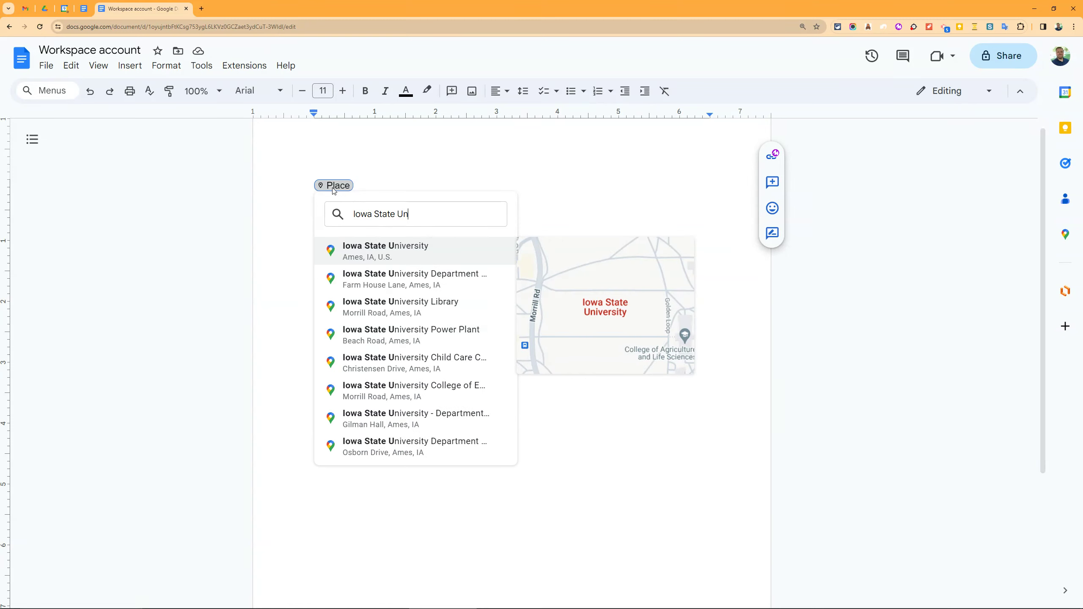
text(iversity)
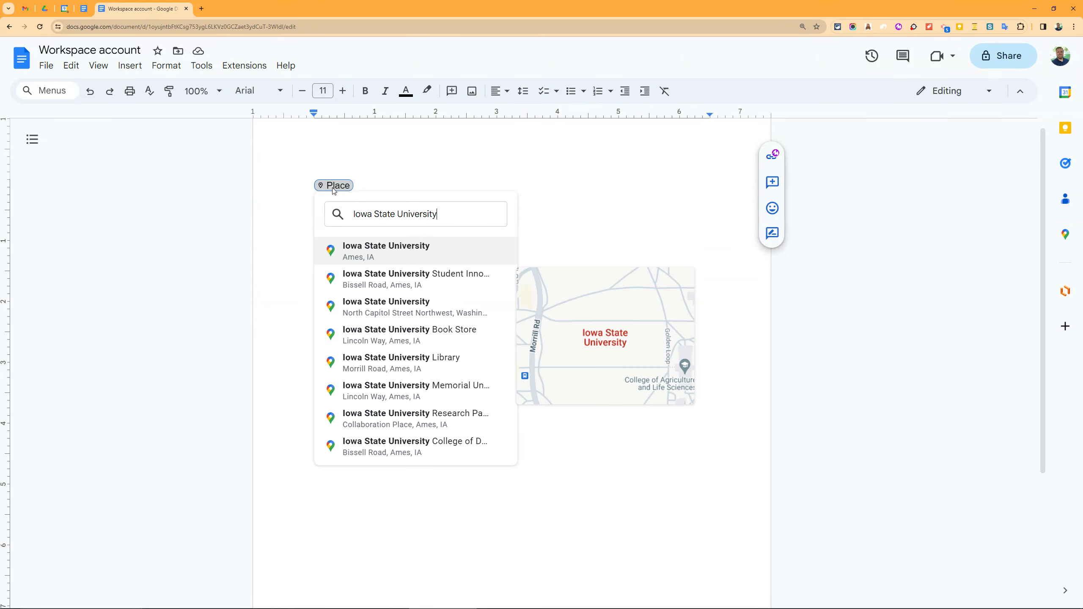
click(386, 251)
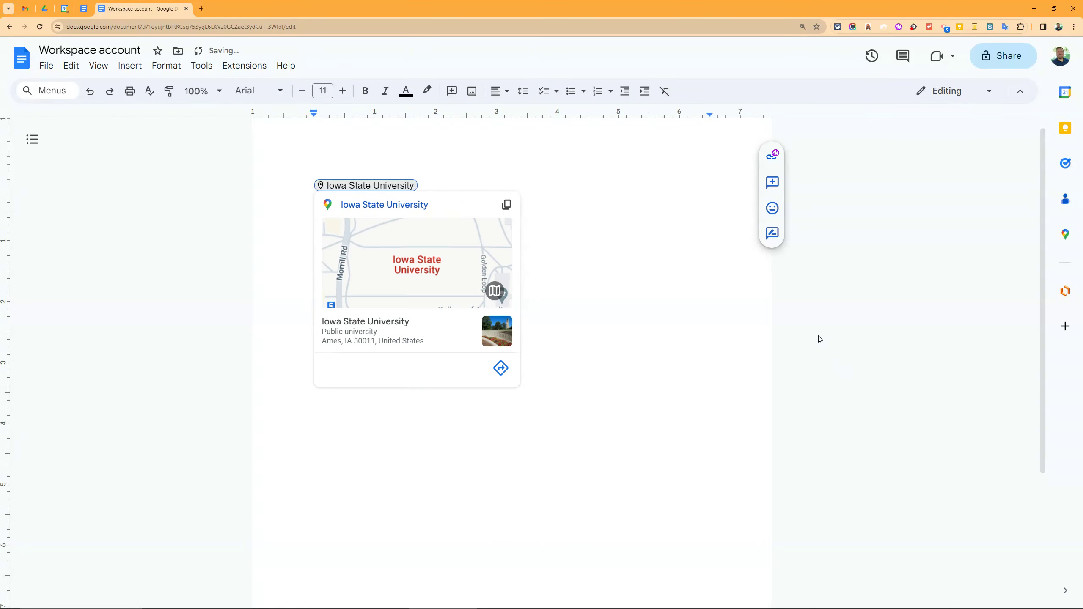
mouse_move(366, 185)
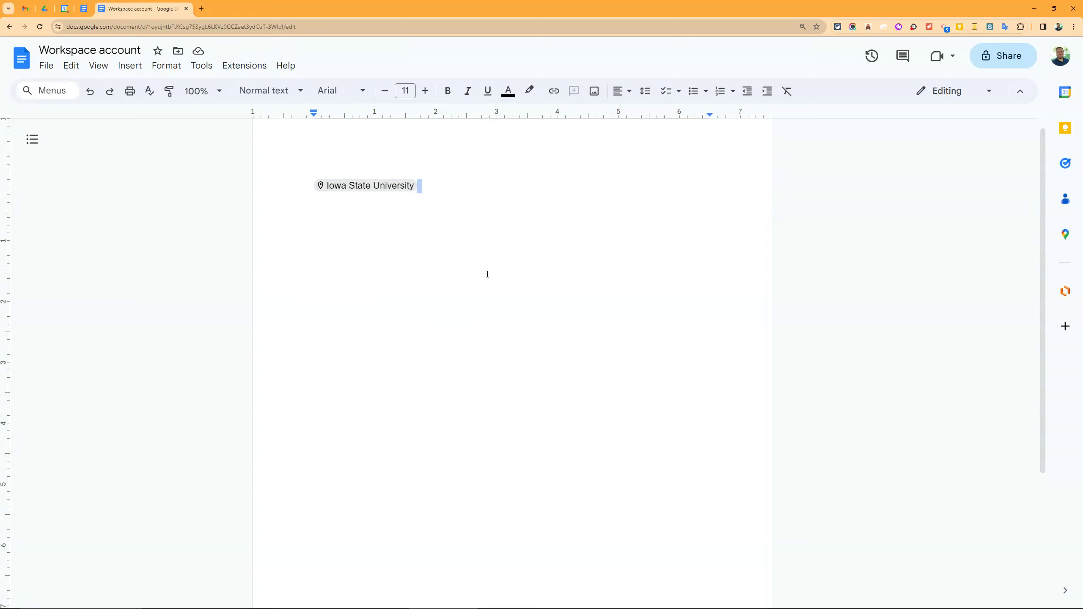
Insert the Review tracker building block and dismiss the first reviewer's person search
click(129, 65)
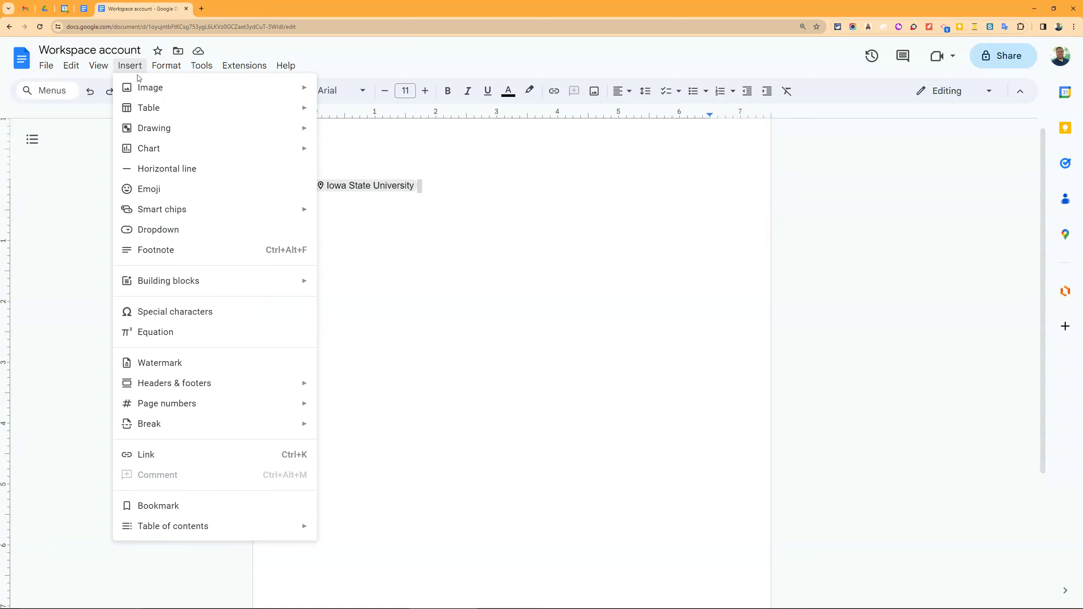
mouse_move(208, 287)
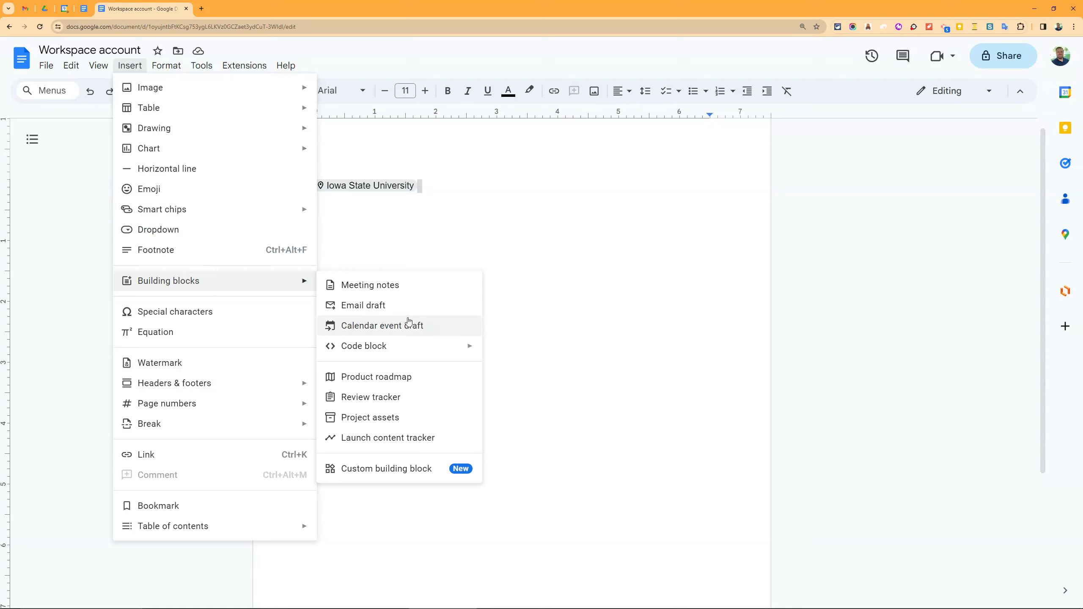
click(400, 408)
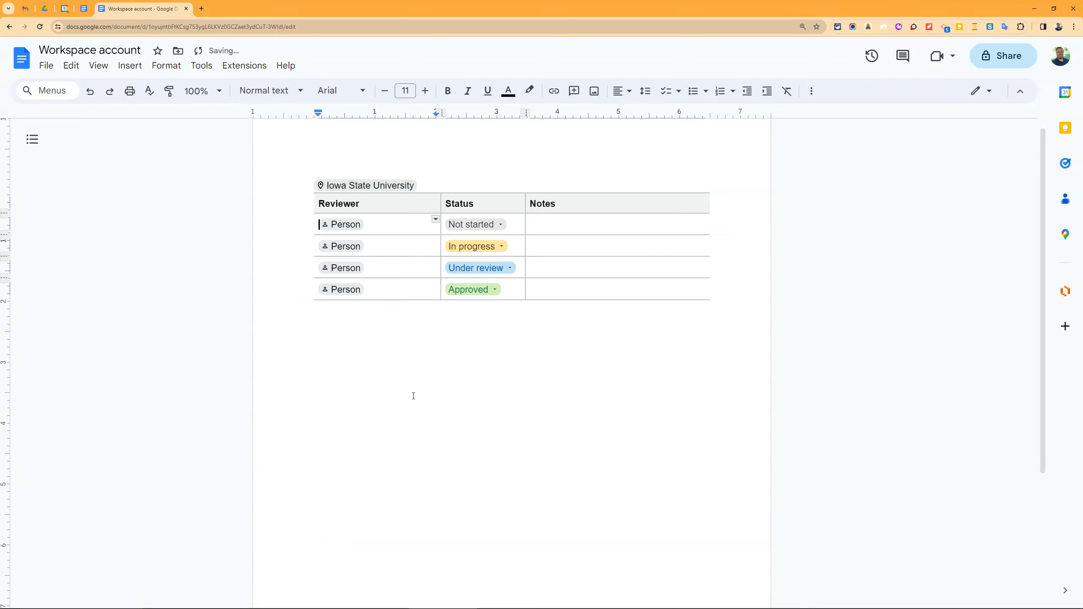
click(350, 225)
key(Escape)
click(130, 66)
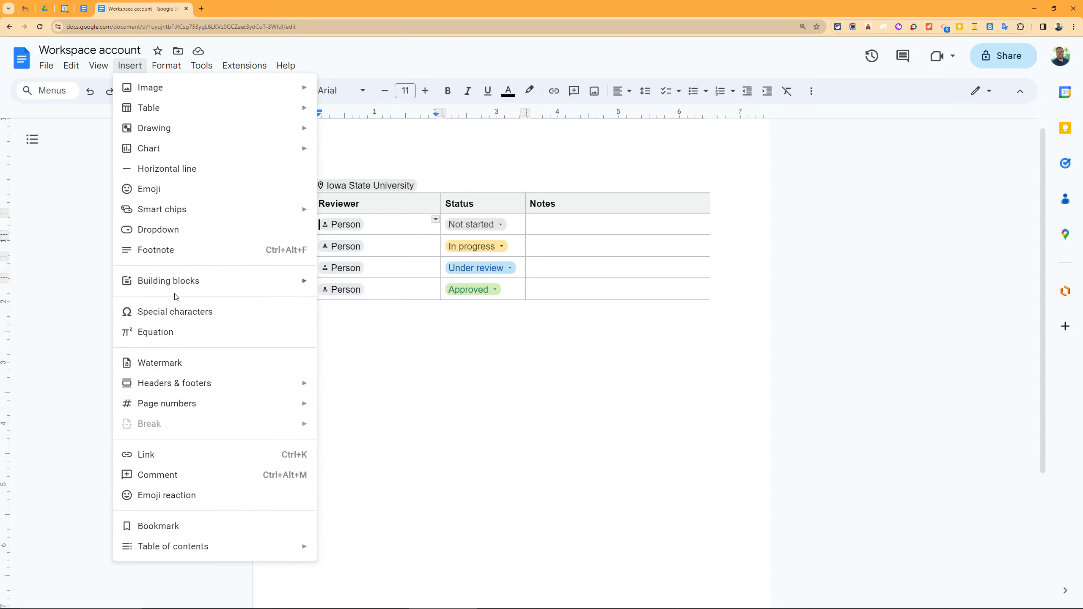
mouse_move(221, 213)
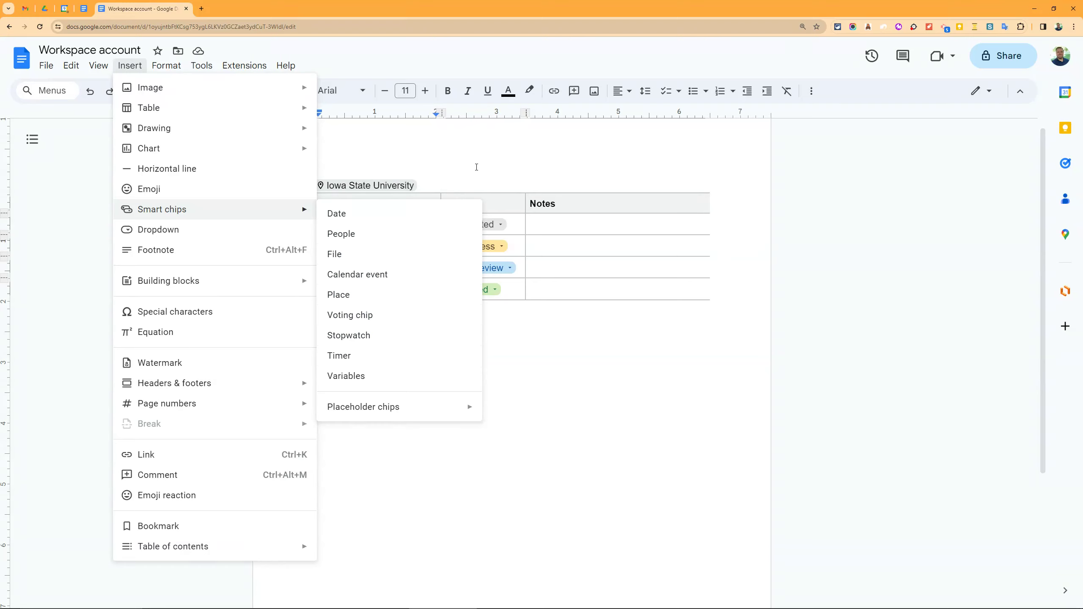
click(477, 167)
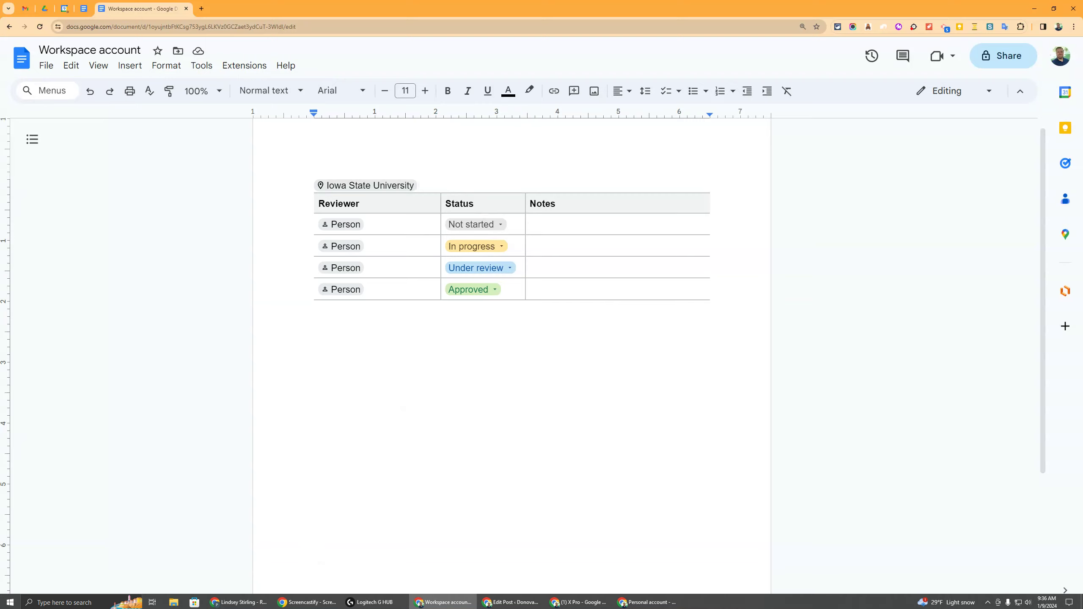